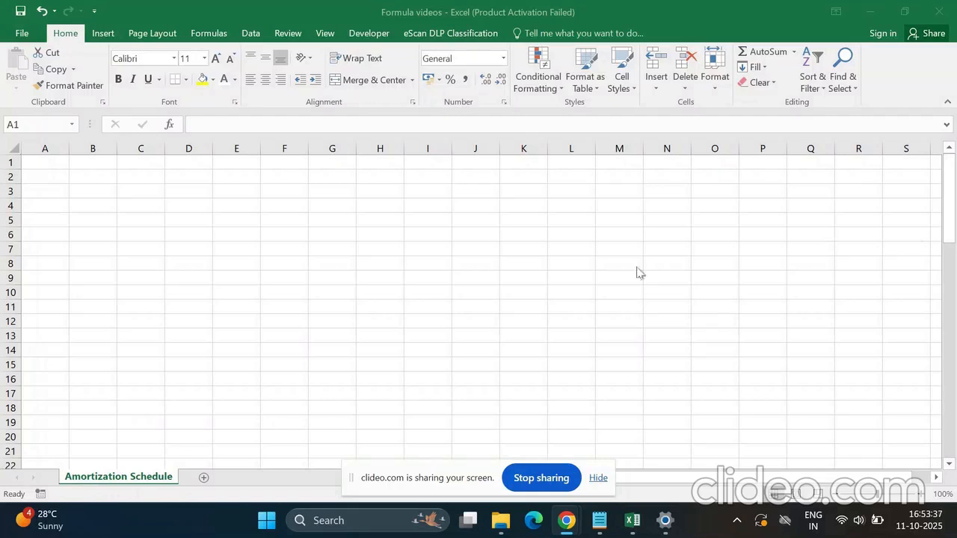
# Enter the label "Loan Amount" in cell A1 and widen column A to fit the labels.
pyautogui.click(43, 159)
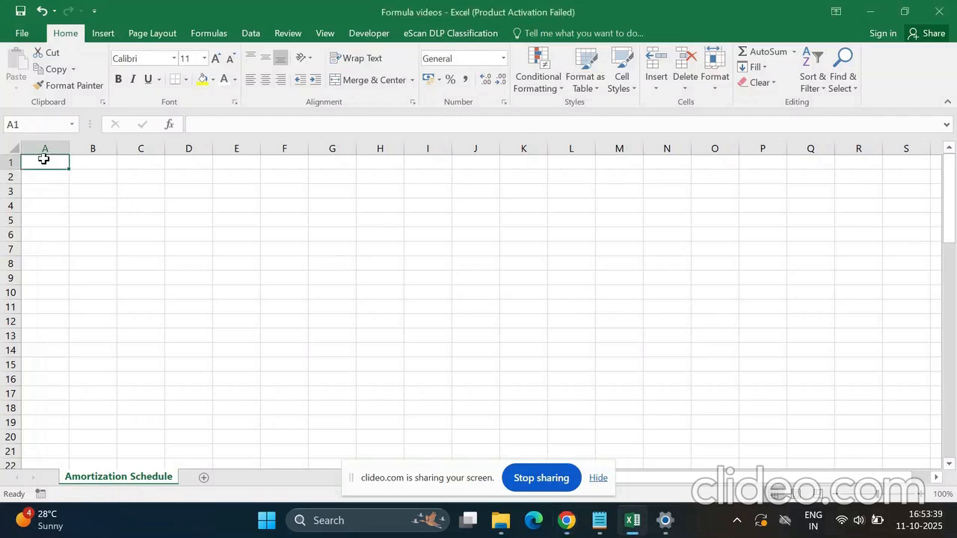
pyautogui.write('Loan')
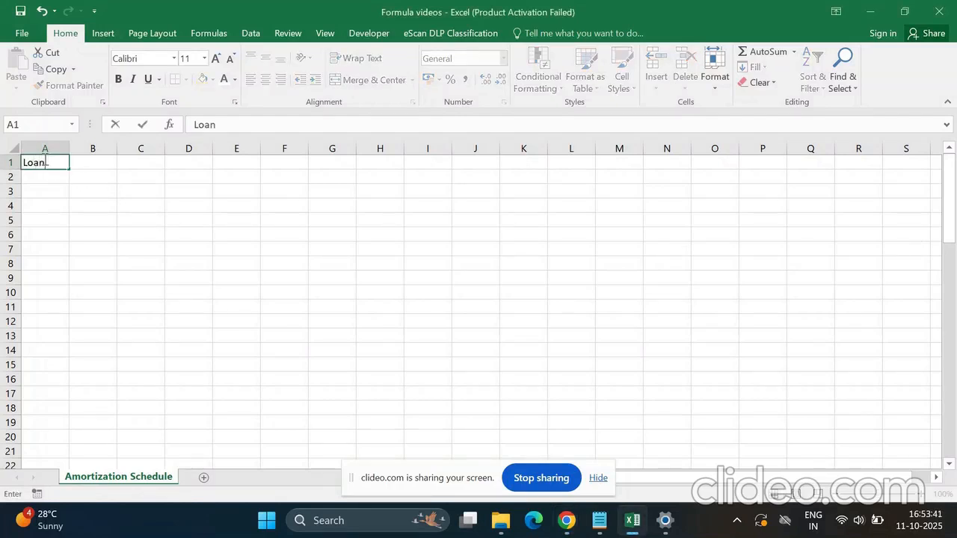
pyautogui.write(' Amount')
pyautogui.press('Tab')
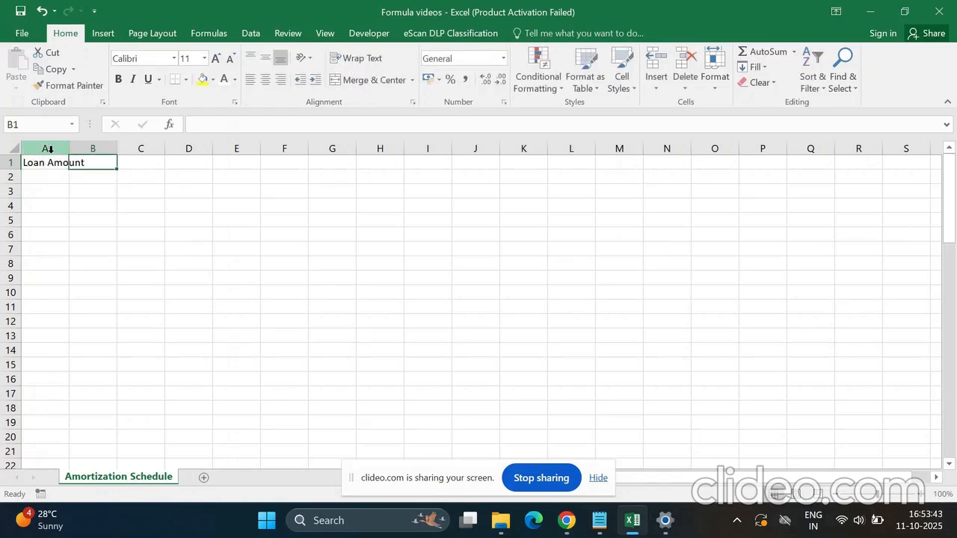
pyautogui.moveTo(66, 153); pyautogui.dragTo(140, 160)
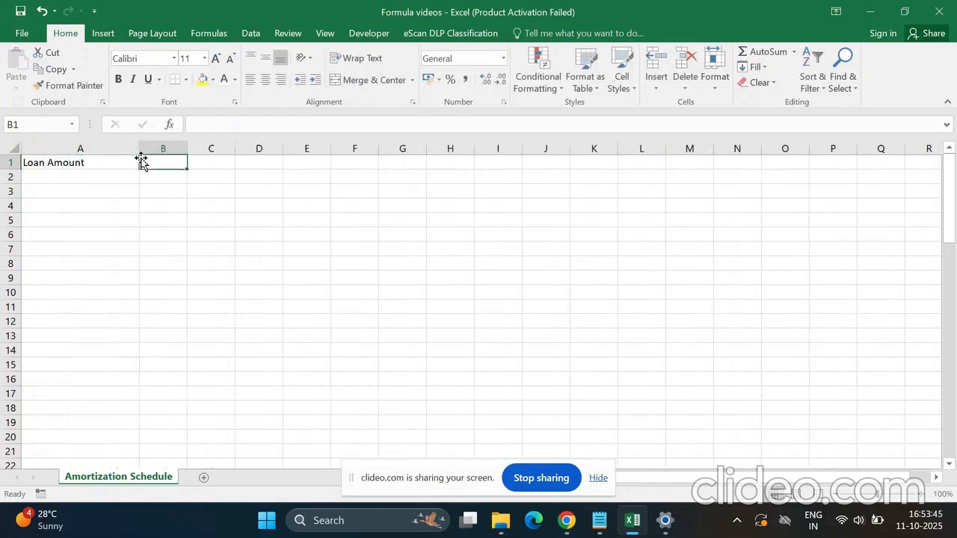
# Enter 500000 as the loan amount in B1 and format it as a number with thousands separators and no decimals.
pyautogui.write('1')
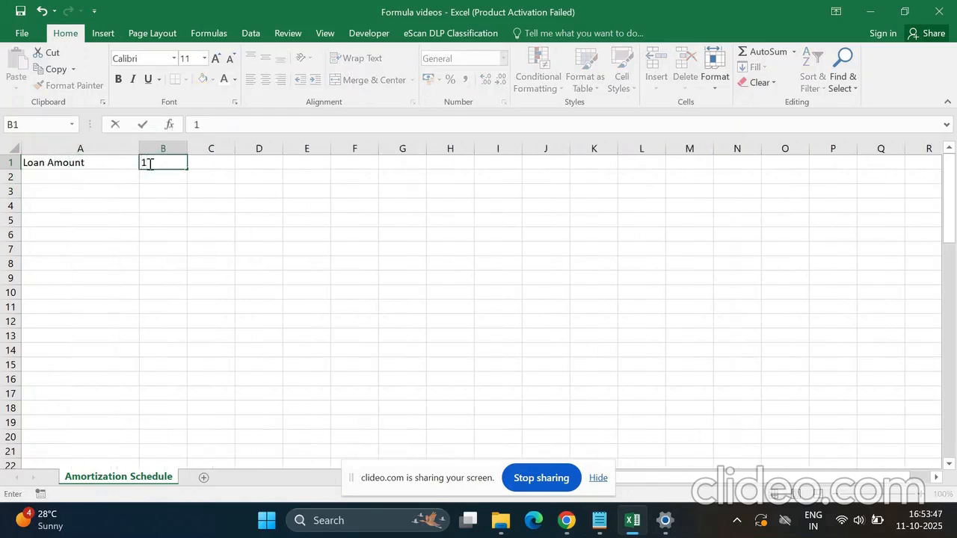
pyautogui.write('500000')
pyautogui.press('Return')
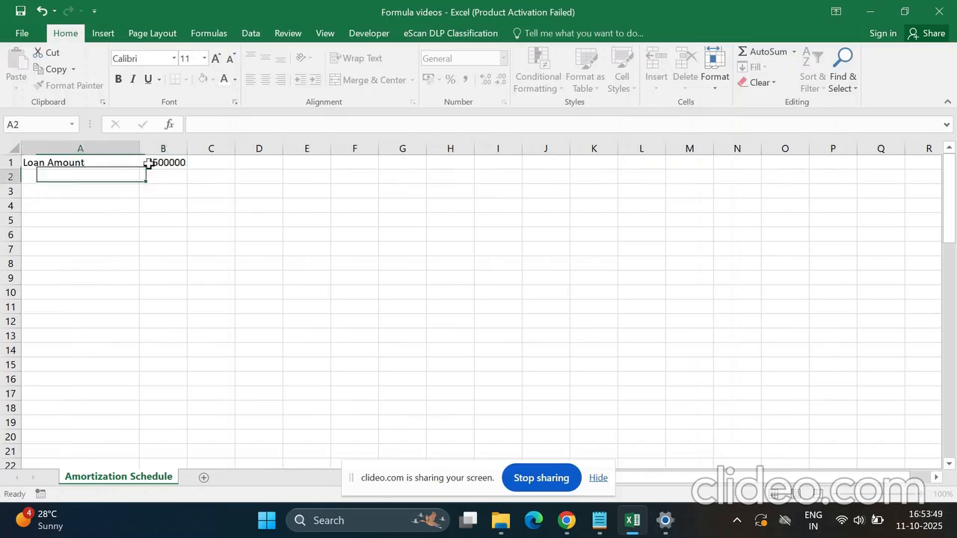
pyautogui.click(149, 163)
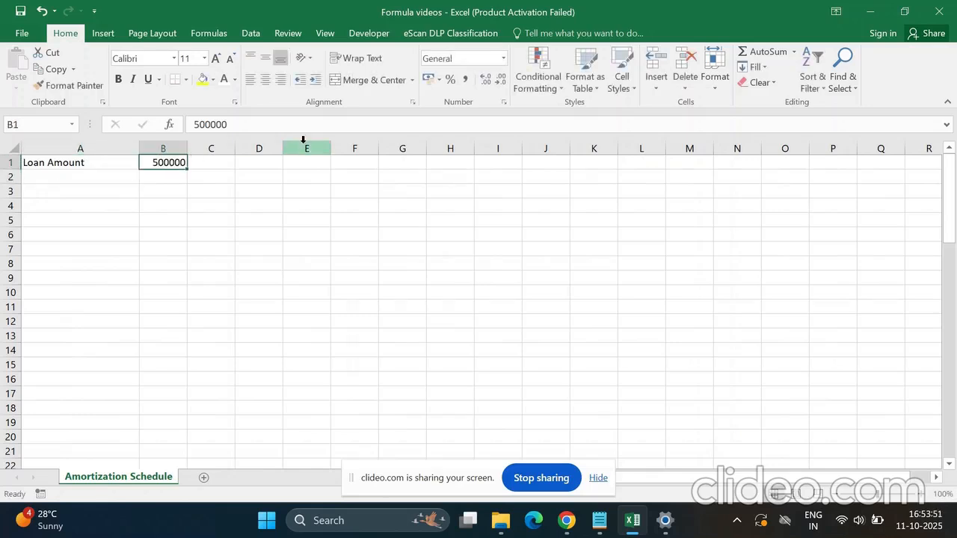
pyautogui.hotkey('ctrl', 'shift', '1')
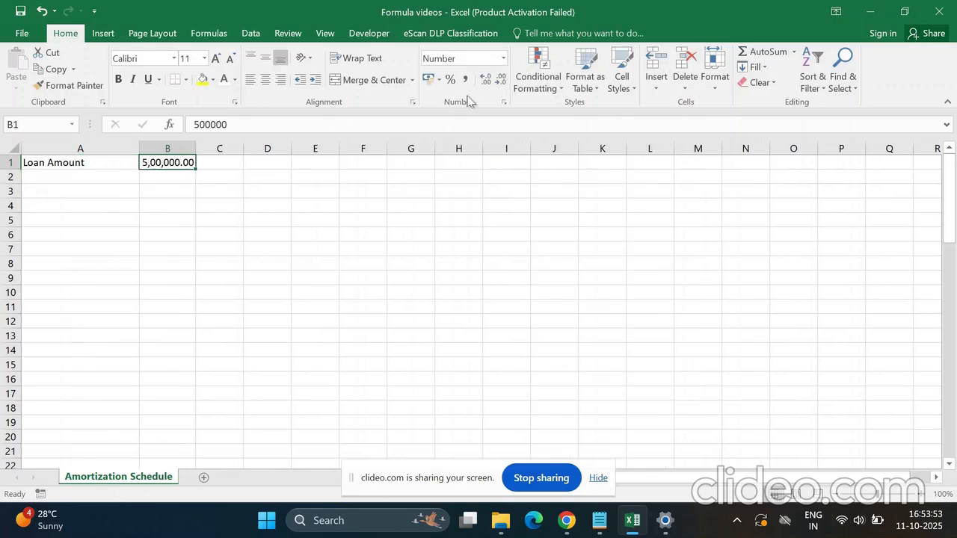
pyautogui.click(499, 80)
pyautogui.click(499, 80)
# Add the label "Annual Interest Rate" in A2 with the value 10% in B2.
pyautogui.click(91, 176)
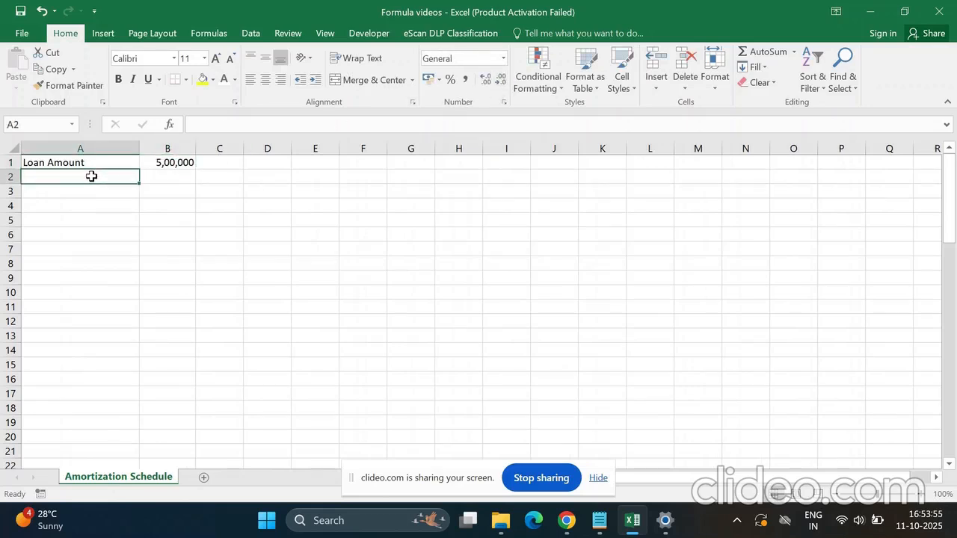
pyautogui.write('Annual ')
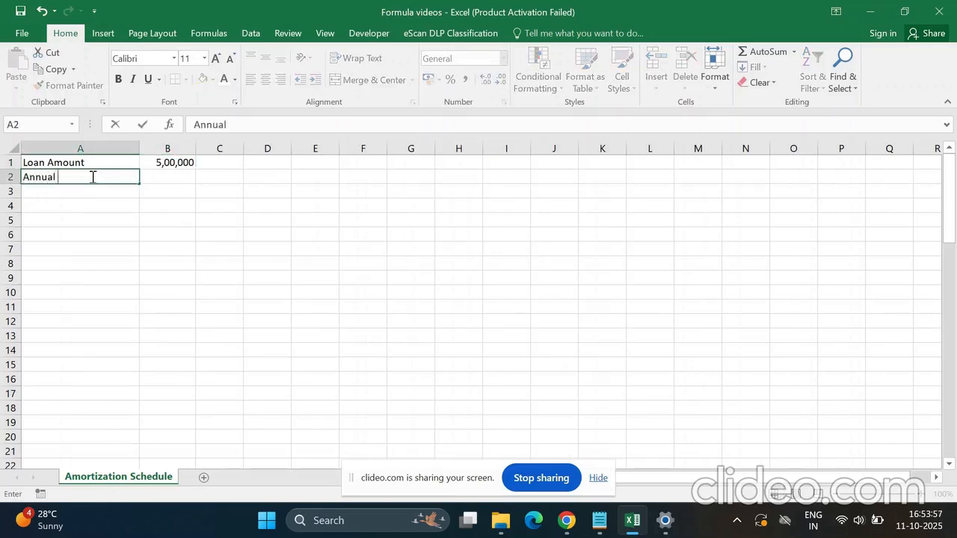
pyautogui.write('Interest Rate')
pyautogui.press('Tab')
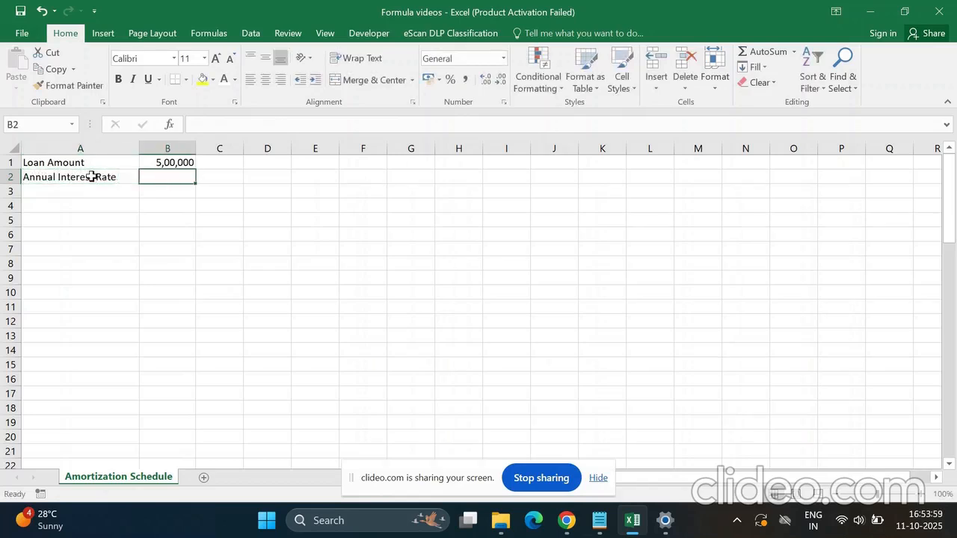
pyautogui.write('10%')
pyautogui.press('Return')
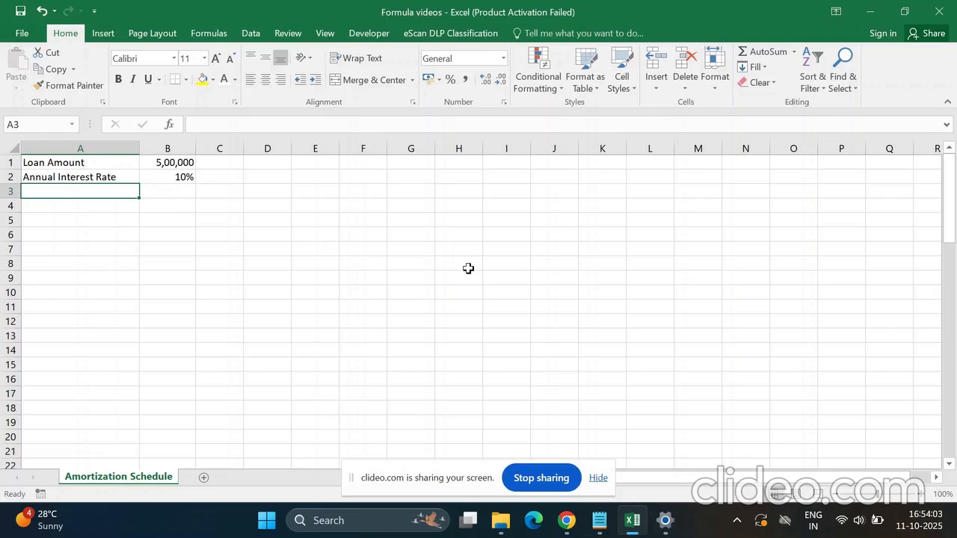
# Add the label "Tenure in Years" in A3 with the value 5 in B3.
pyautogui.write('Tenure in Y')
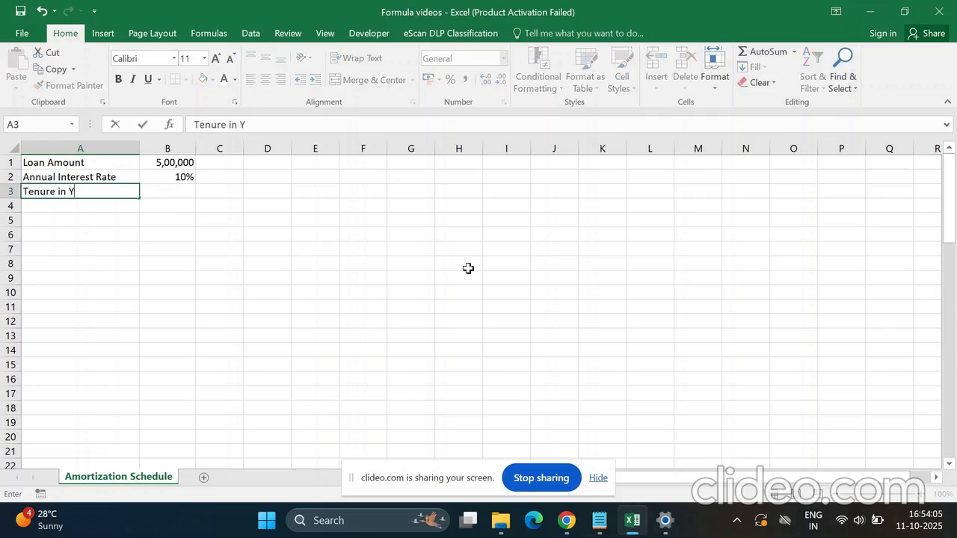
pyautogui.write('ears')
pyautogui.press('Tab')
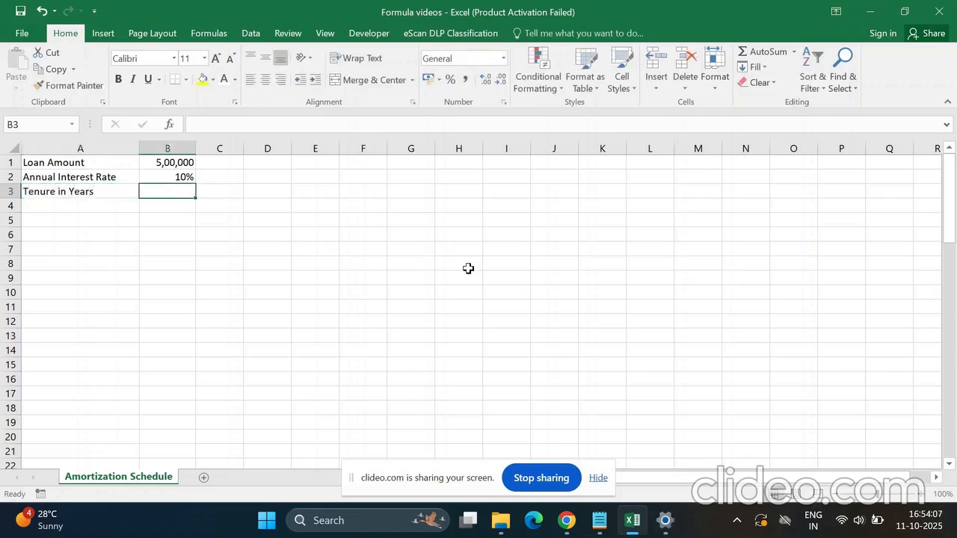
pyautogui.write('5')
pyautogui.press('Return')
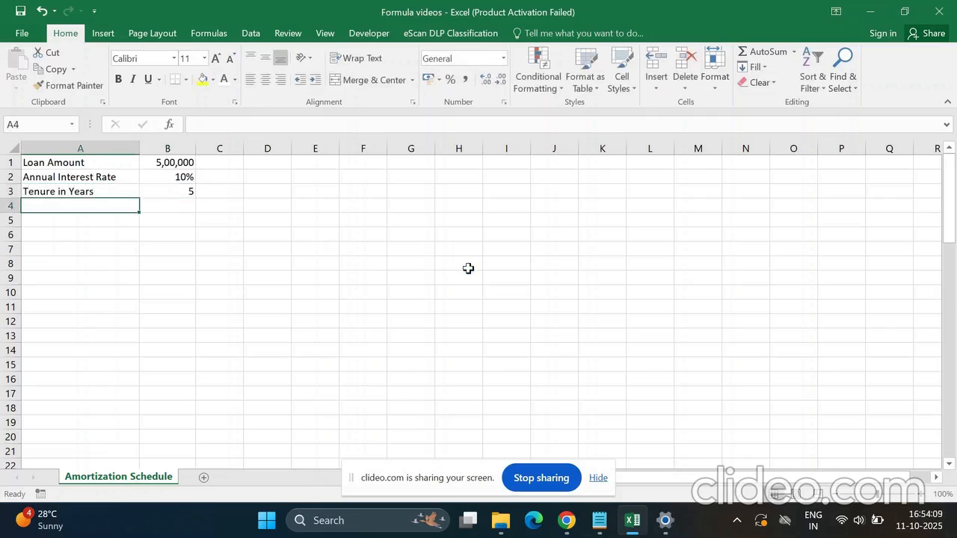
# Add the label "Monthly Interest Rate" in A4 and calculate it in B4 with the formula =B2/12.
pyautogui.write('Monthly Interes')
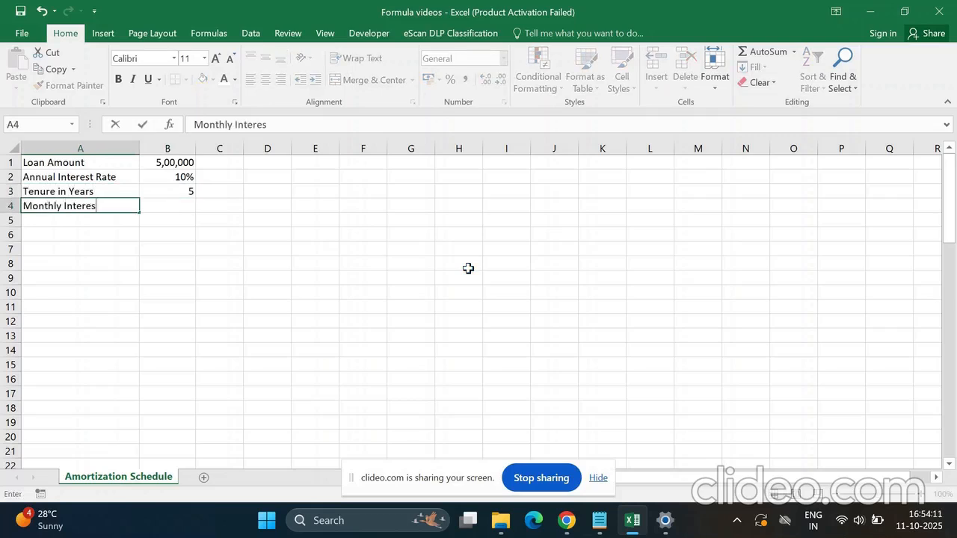
pyautogui.write('t Rate')
pyautogui.press('Tab')
pyautogui.write('=')
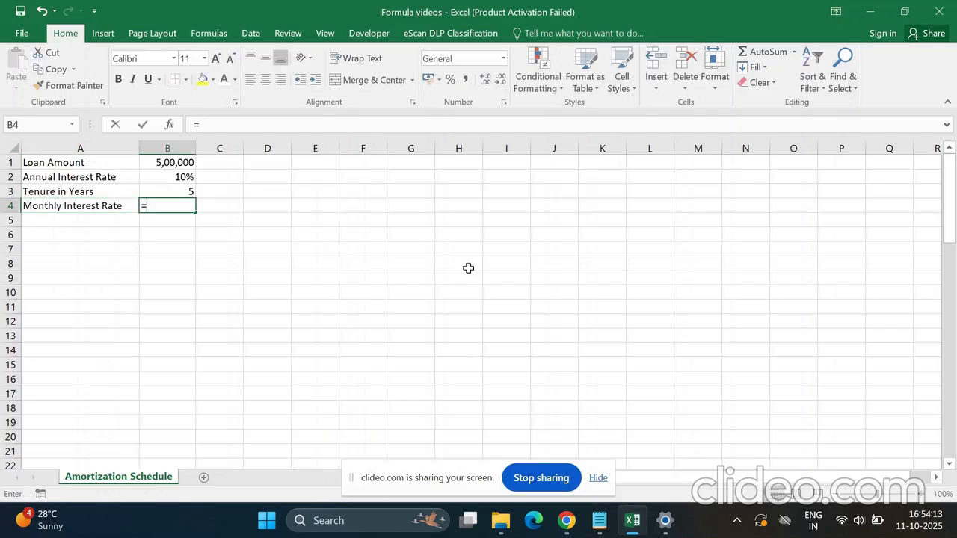
pyautogui.press('Up')
pyautogui.press('Up')
pyautogui.write('/')
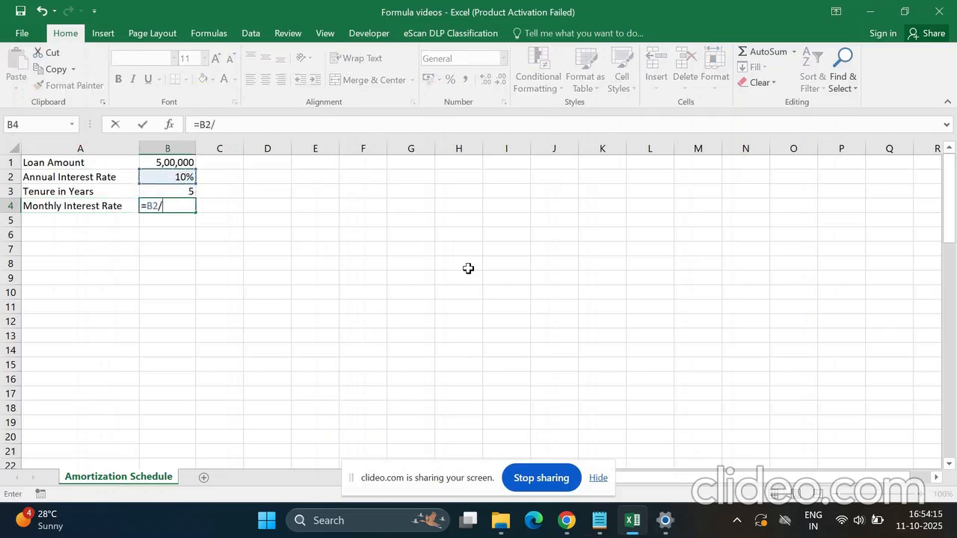
pyautogui.write('12')
pyautogui.press('Return')
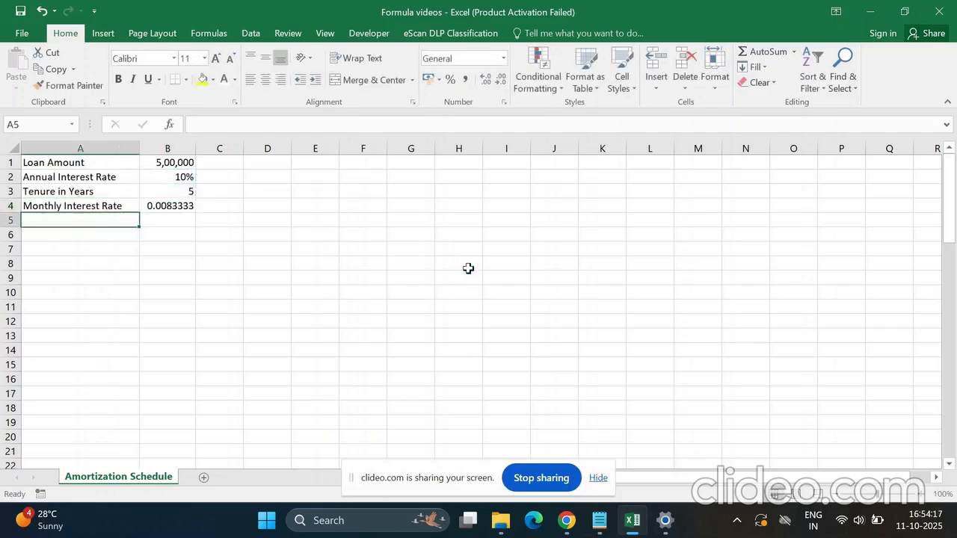
# Format the monthly interest rate in B4 as a percentage with two decimal places.
pyautogui.click(161, 208)
pyautogui.doubleClick(161, 206)
pyautogui.press('Escape')
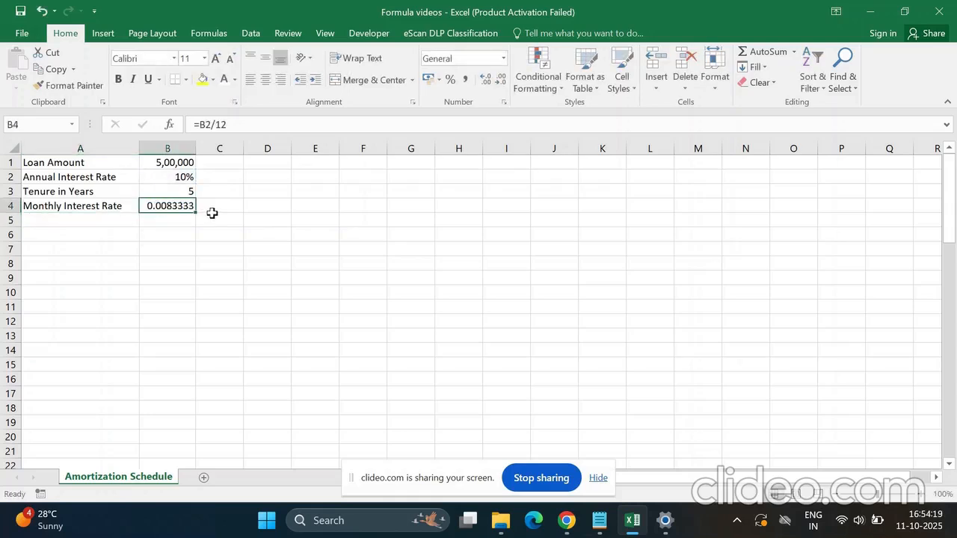
pyautogui.click(450, 80)
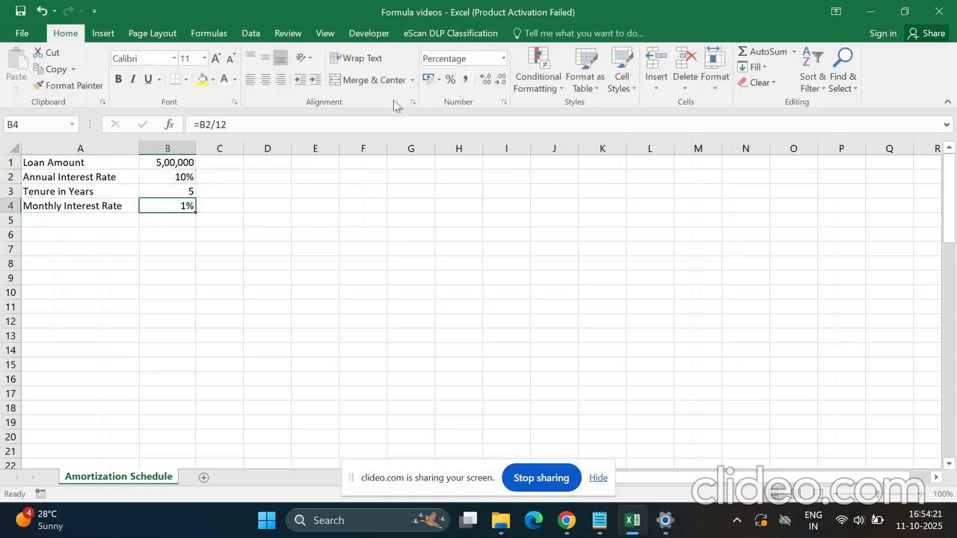
pyautogui.click(488, 79)
pyautogui.click(488, 80)
# Add the label "No. of months" in A5 and calculate it in B5 with the formula =B3*12.
pyautogui.click(83, 220)
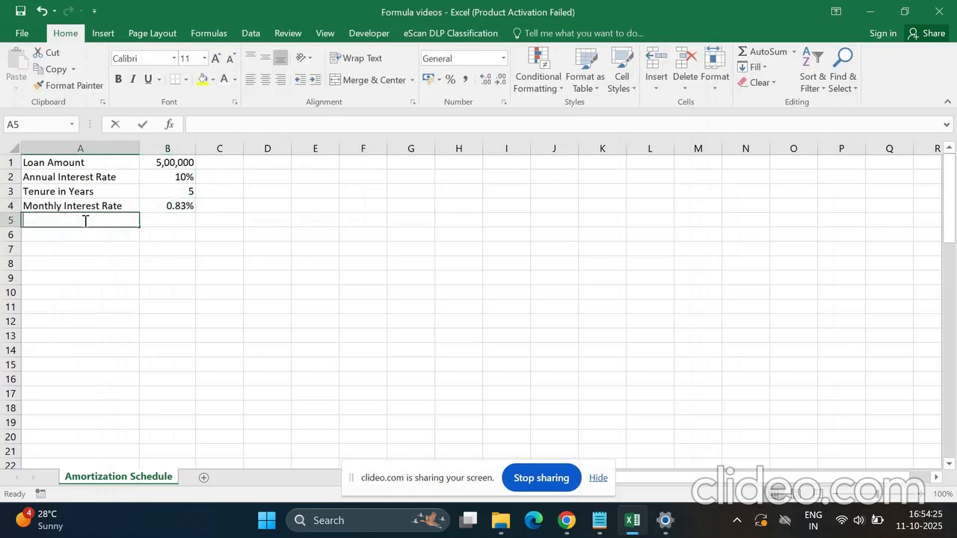
pyautogui.write('No. of months')
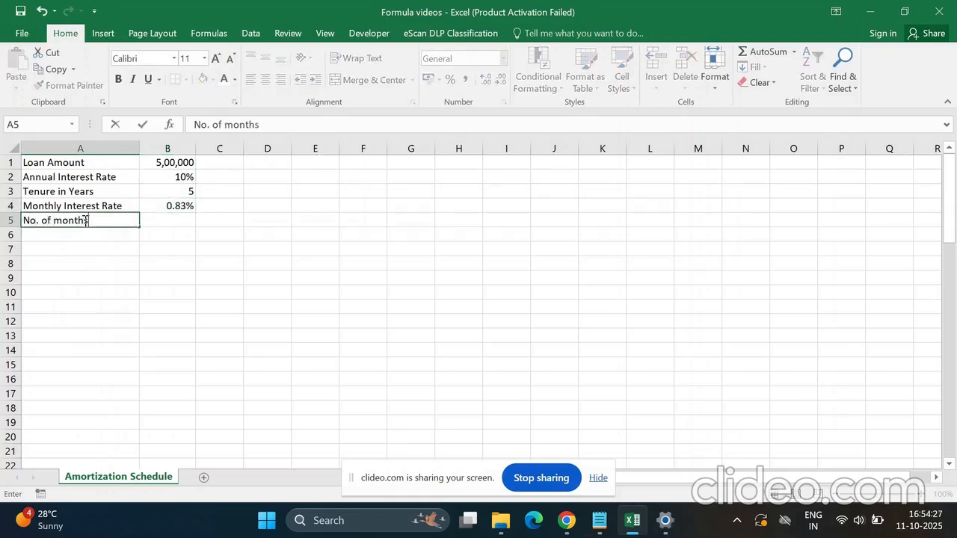
pyautogui.press('Tab')
pyautogui.write('=')
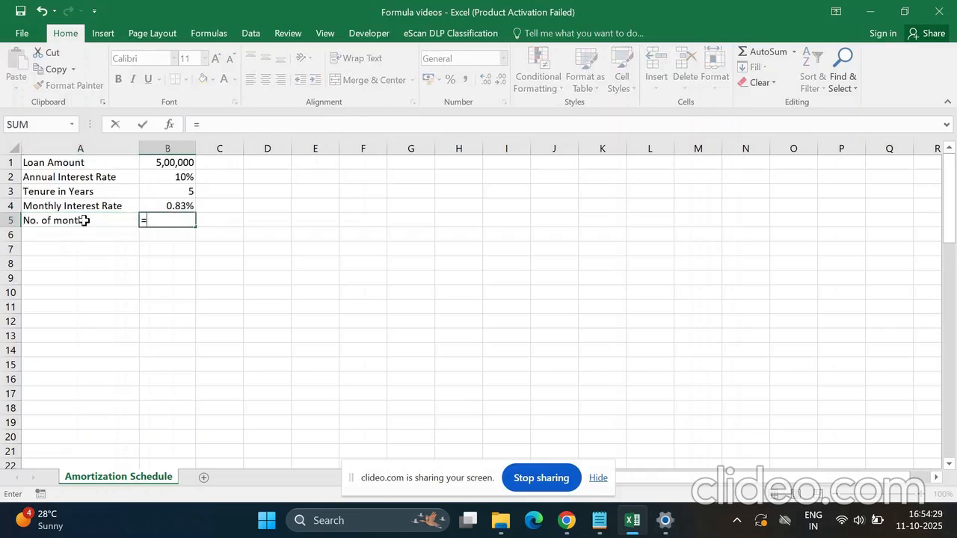
pyautogui.press('Up')
pyautogui.press('Up')
pyautogui.write('*')
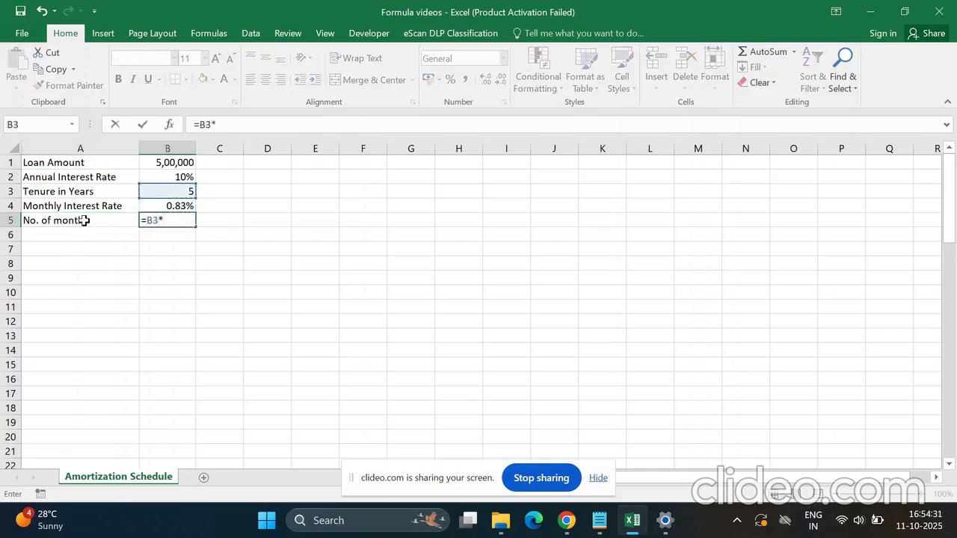
pyautogui.write('12')
pyautogui.press('Return')
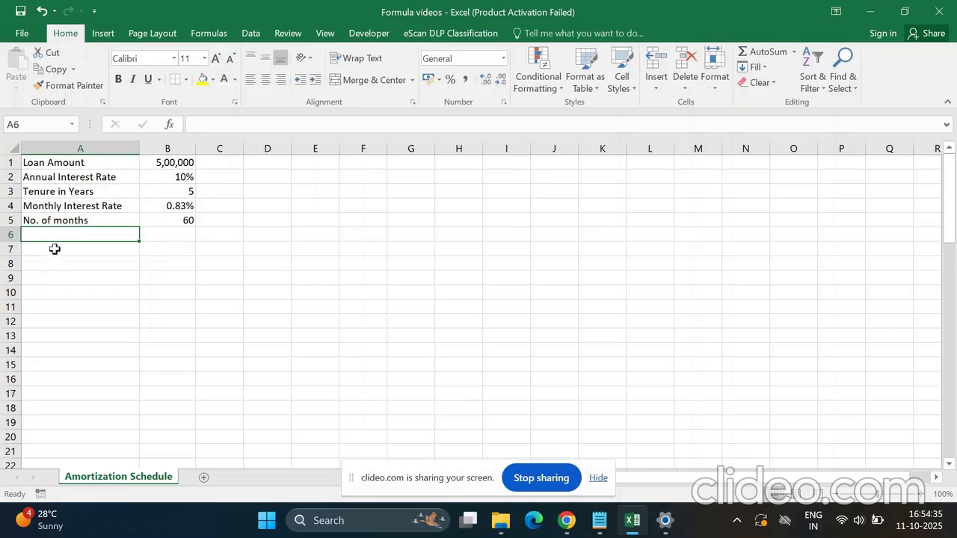
# Enter the label "Monthly EMI" in cell A7, leaving row 6 blank.
pyautogui.click(55, 249)
pyautogui.click(541, 478)
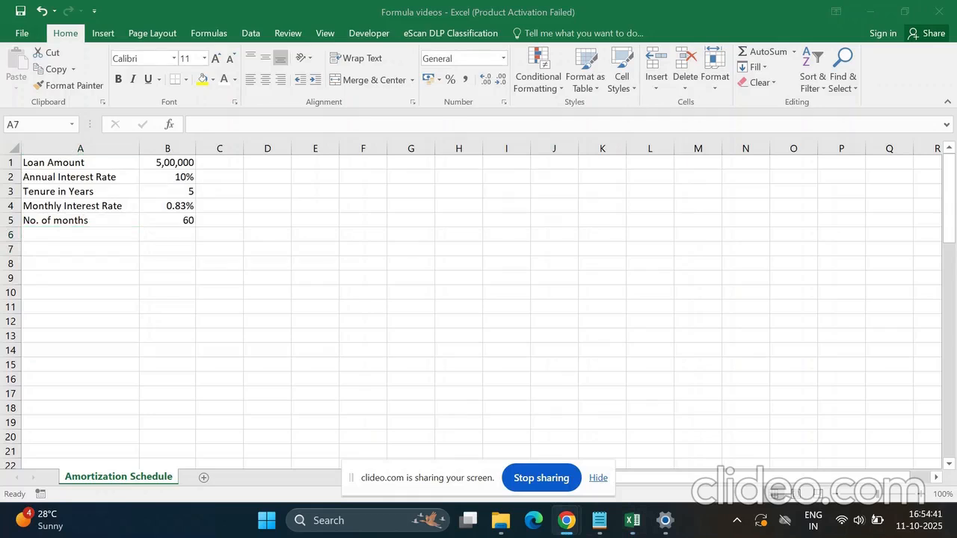
pyautogui.click(98, 259)
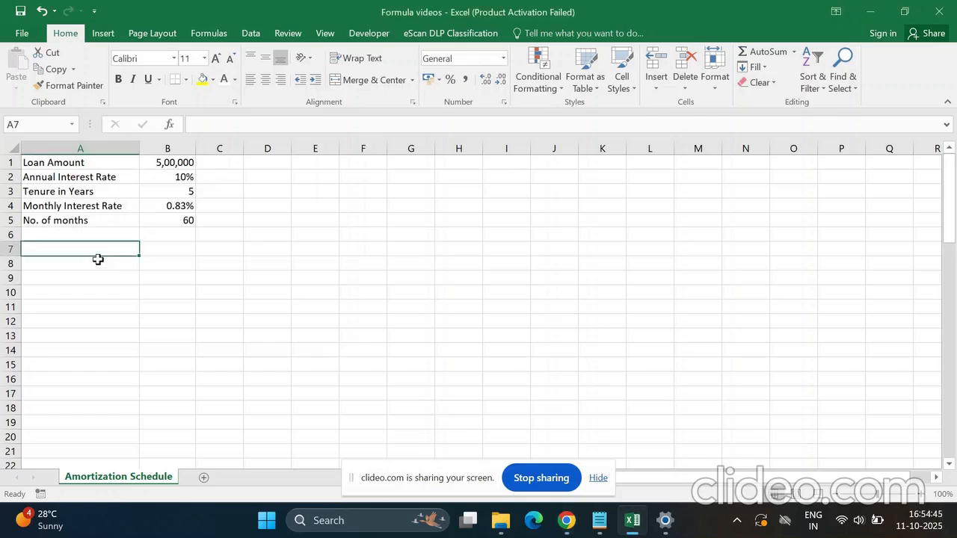
pyautogui.write('Calcul')
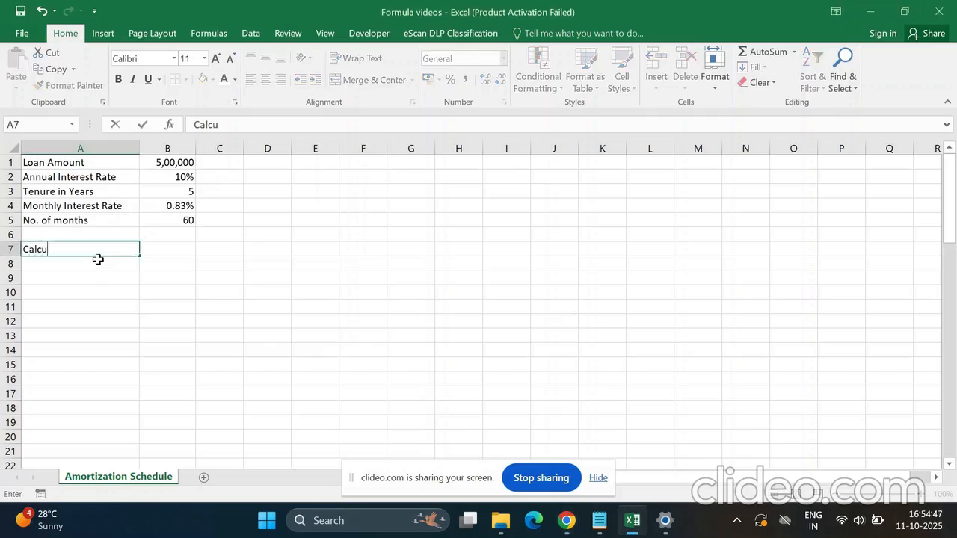
pyautogui.press('Escape')
pyautogui.write('Monthly EMI')
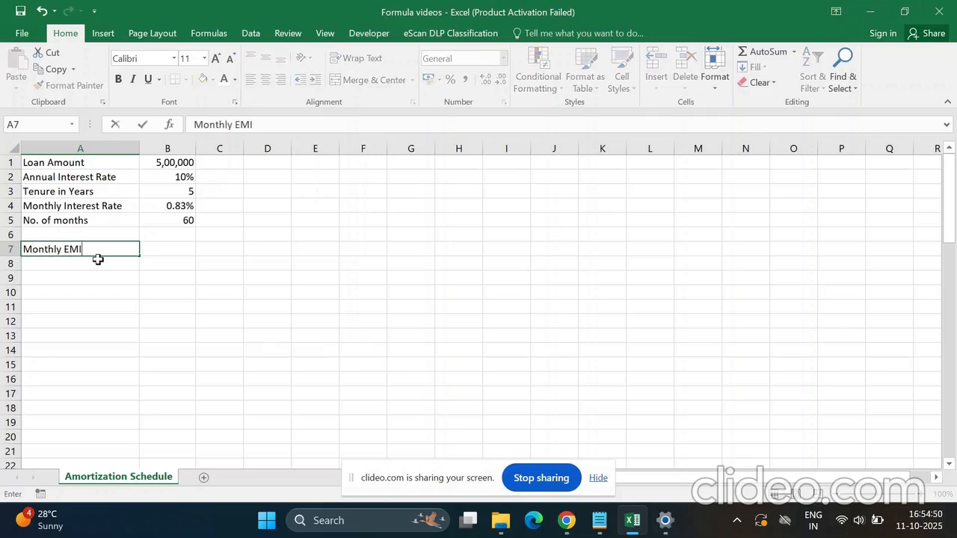
pyautogui.press('Tab')
# Calculate the monthly EMI in B7 with the formula =PMT(B4,B5,B1).
pyautogui.write('=ppt')
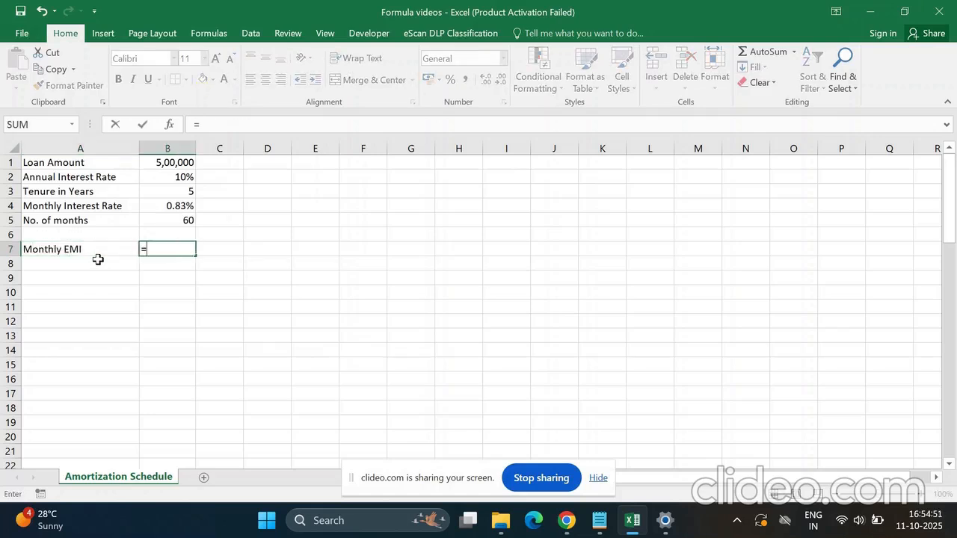
pyautogui.press('BackSpace')
pyautogui.press('BackSpace')
pyautogui.write('mt(')
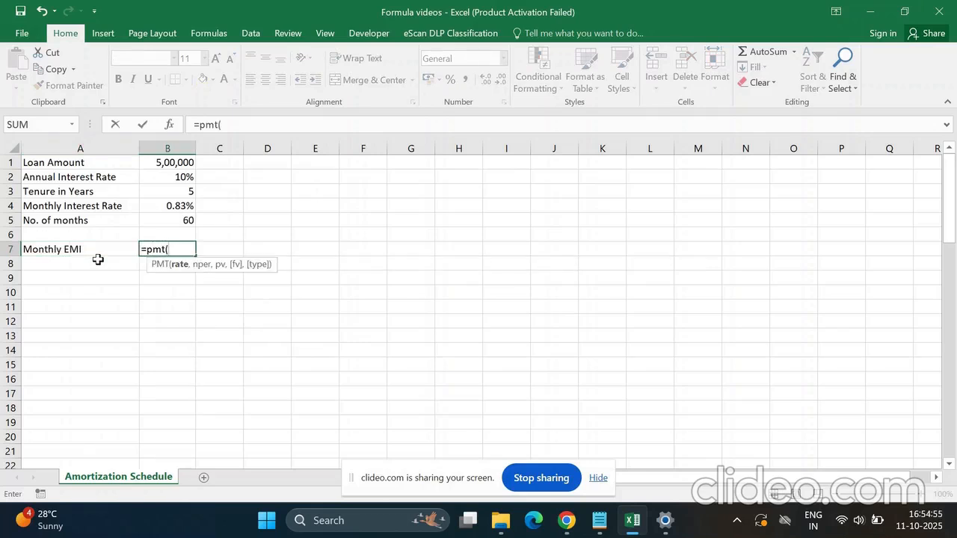
pyautogui.click(165, 206)
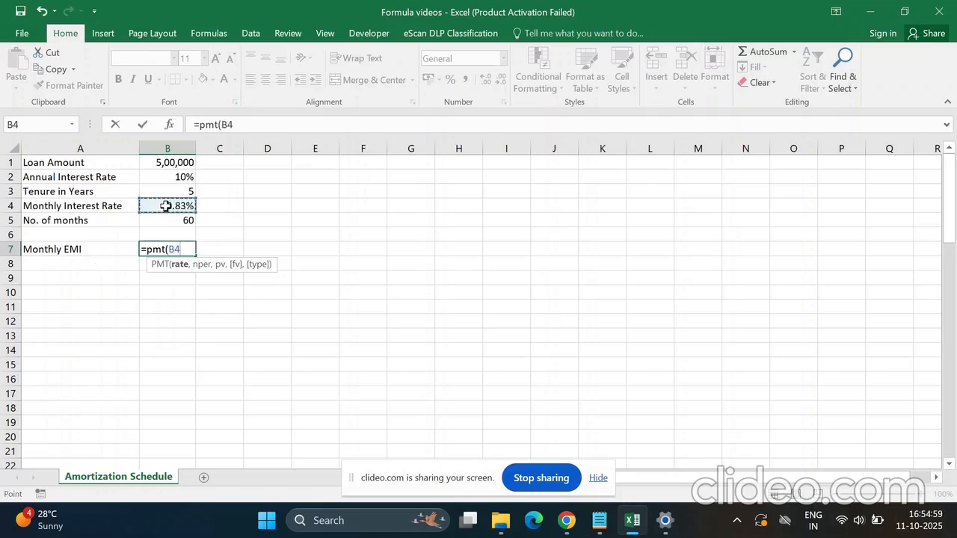
pyautogui.write(',')
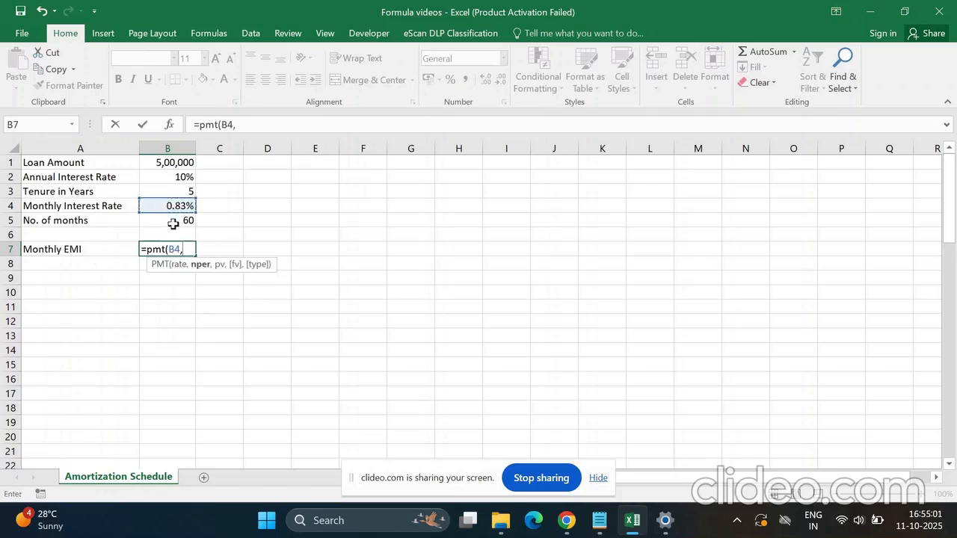
pyautogui.click(173, 224)
pyautogui.write(',')
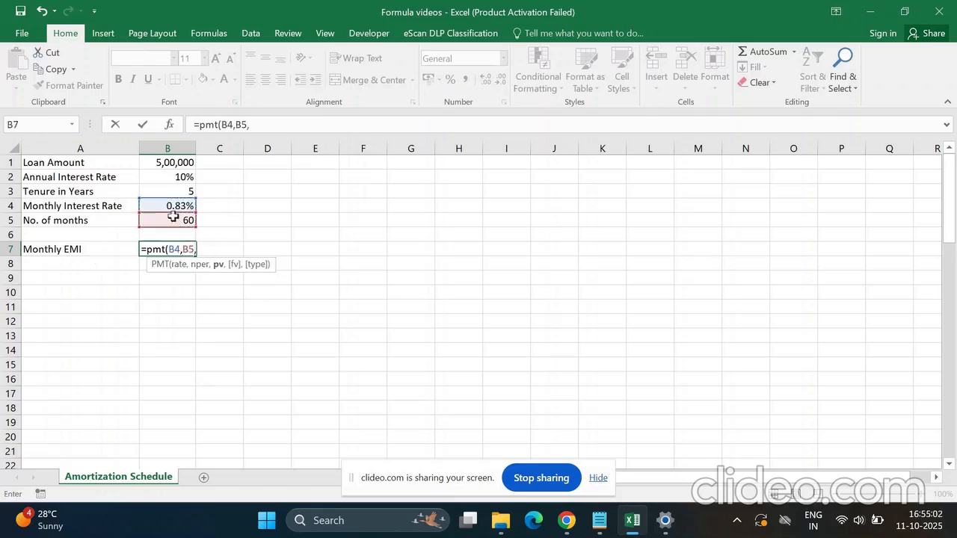
pyautogui.click(167, 164)
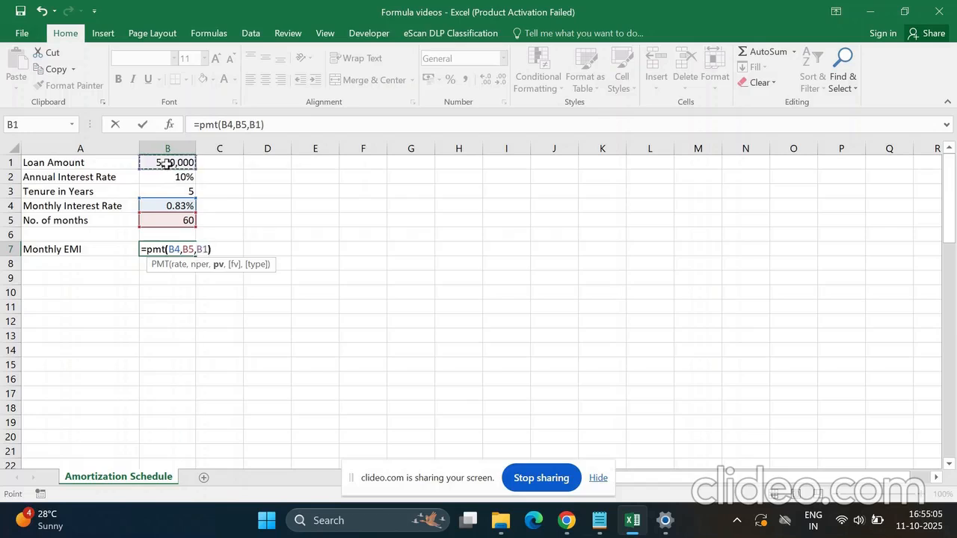
pyautogui.write(')')
pyautogui.press('Return')
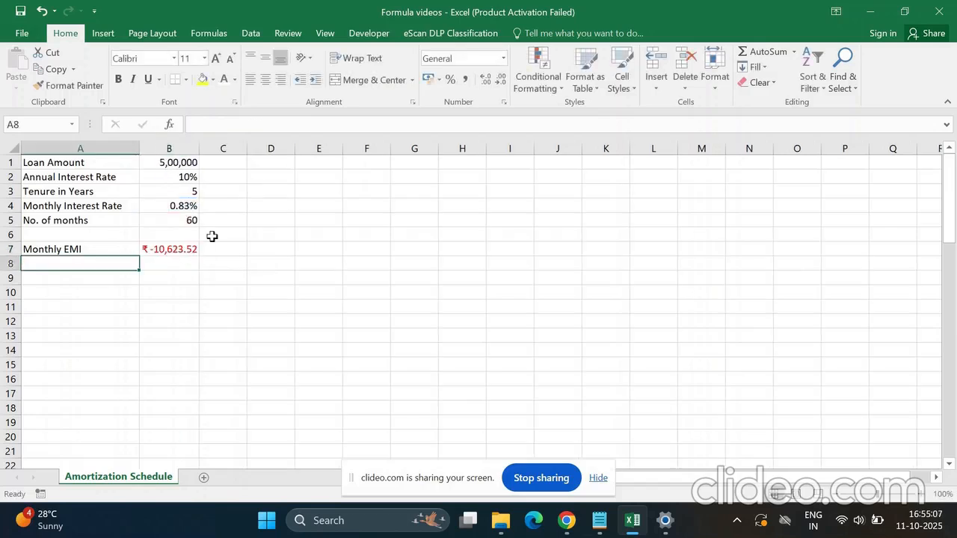
# Edit the monthly EMI formula in B7 to include *-1 so that it returns a positive payment.
pyautogui.click(167, 250)
pyautogui.click(264, 124)
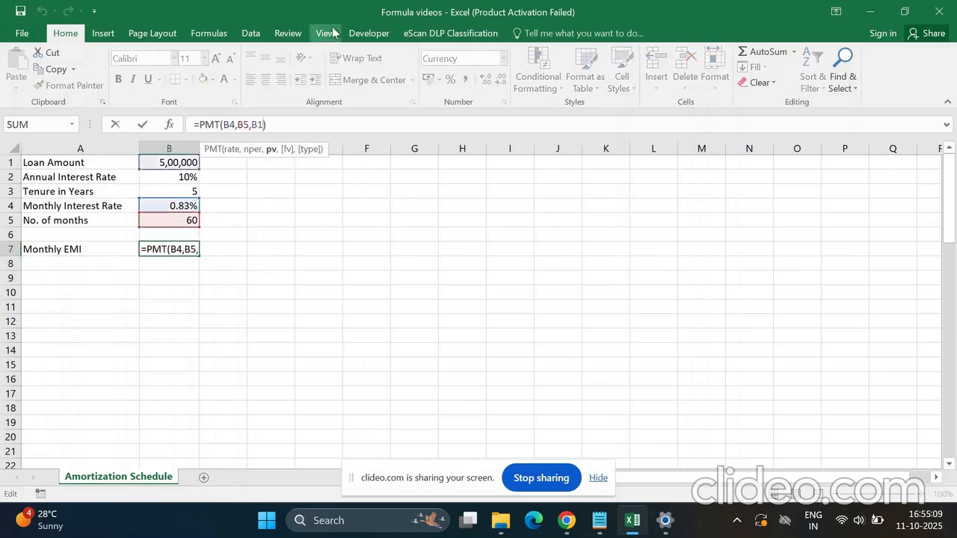
pyautogui.write('*-1')
pyautogui.press('Return')
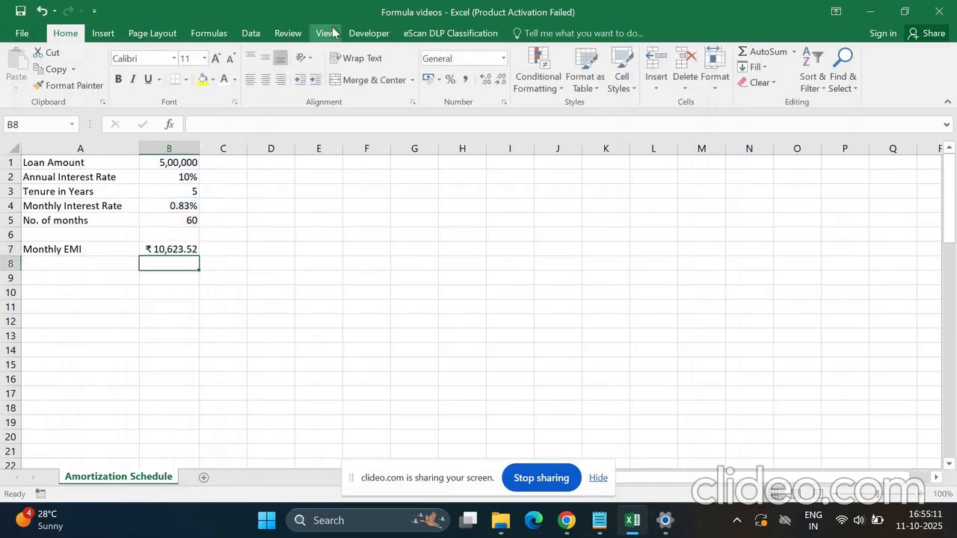
# Enter the schedule headers "Month", "Opening Balance" and "EMI" in cells A9 to C9.
pyautogui.click(102, 276)
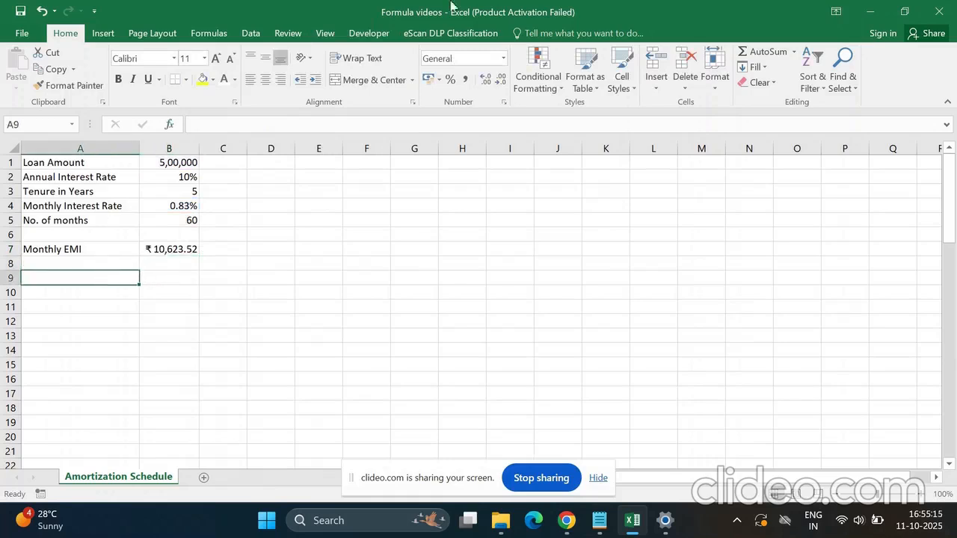
pyautogui.hotkey('alt', 'Tab')
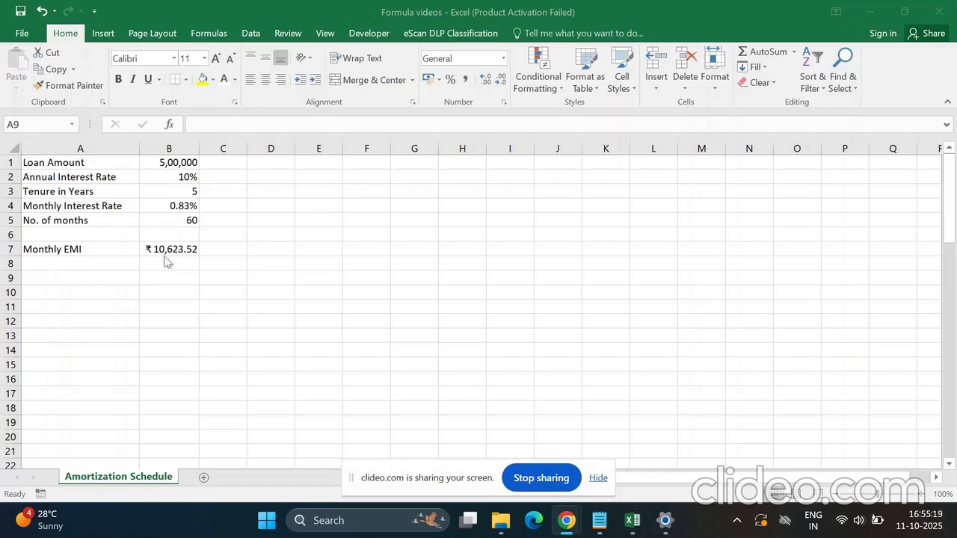
pyautogui.click(72, 283)
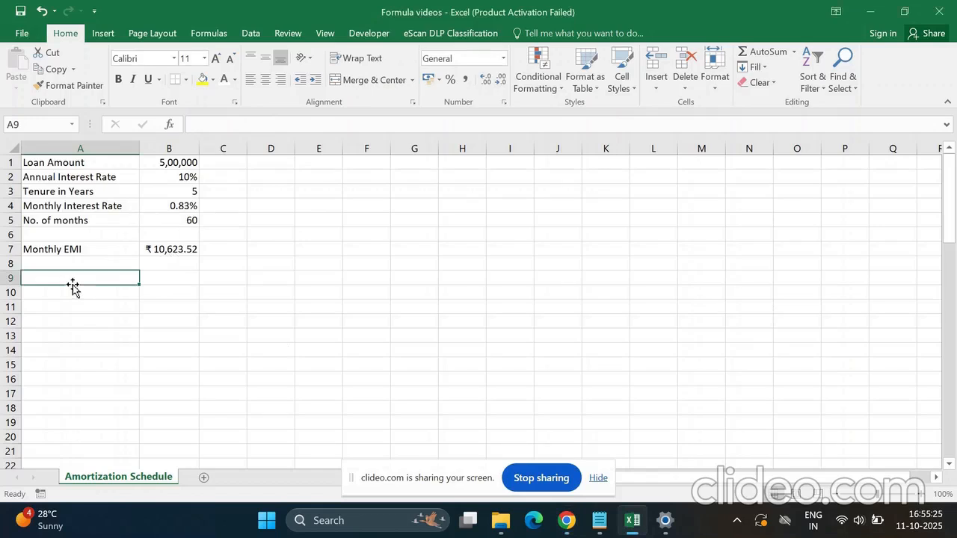
pyautogui.write('Month')
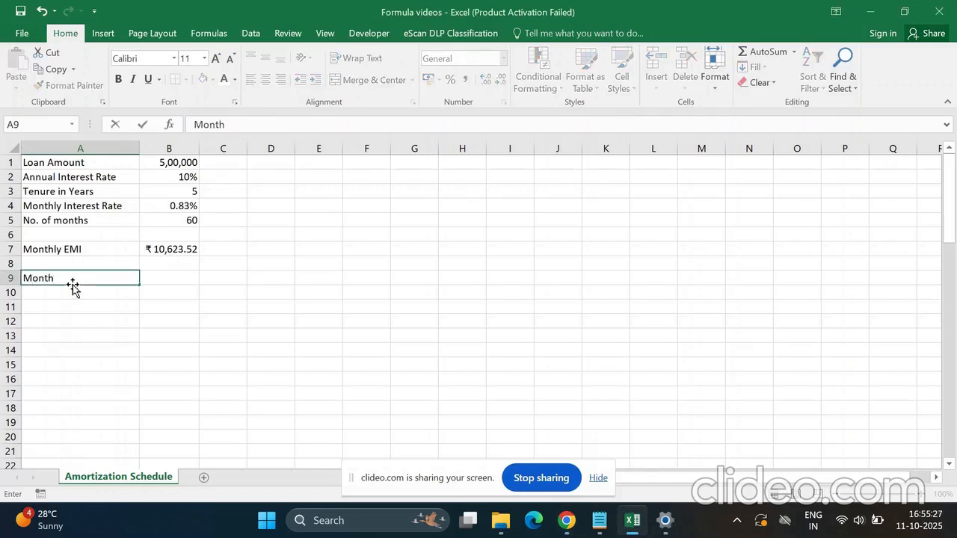
pyautogui.press('Tab')
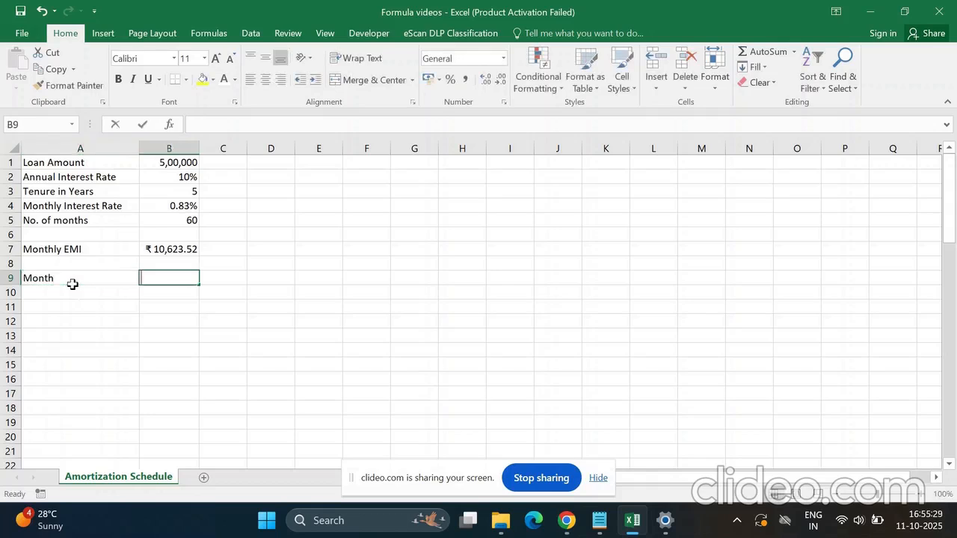
pyautogui.write('Opening Balanc')
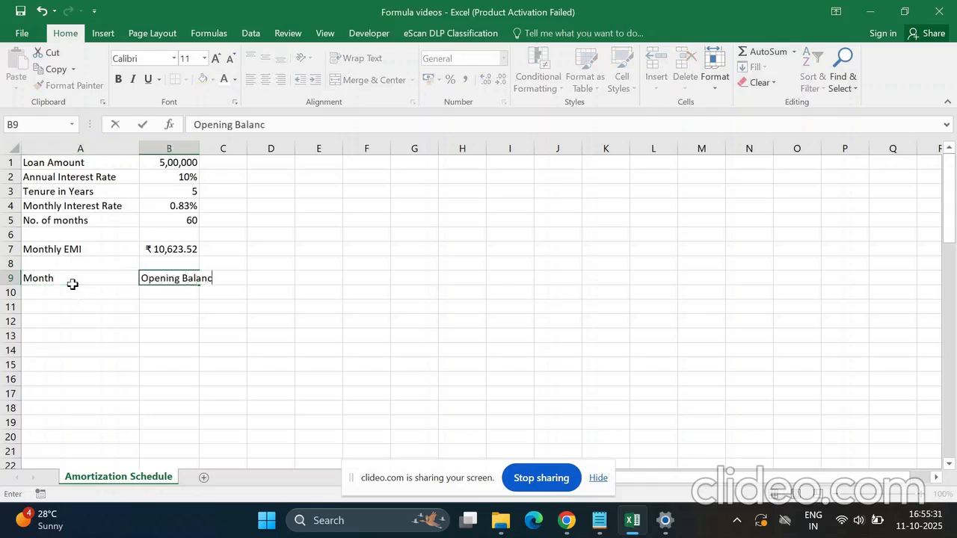
pyautogui.write('e')
pyautogui.press('Tab')
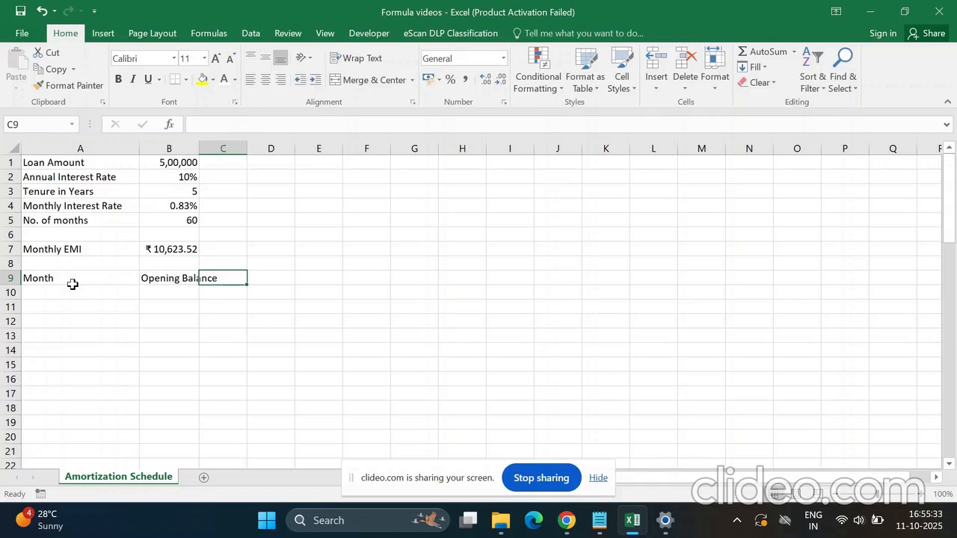
pyautogui.write('EMI')
pyautogui.press('Tab')
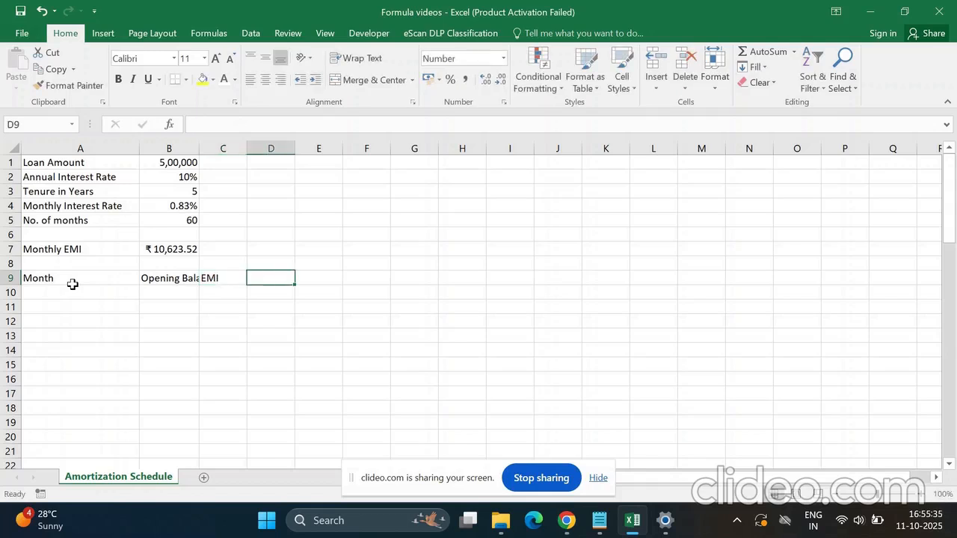
# Continue the header row with "Interest", "Principal" and "Closing Balance" in cells D9 to F9.
pyautogui.write('Inre')
pyautogui.press('BackSpace')
pyautogui.press('BackSpace')
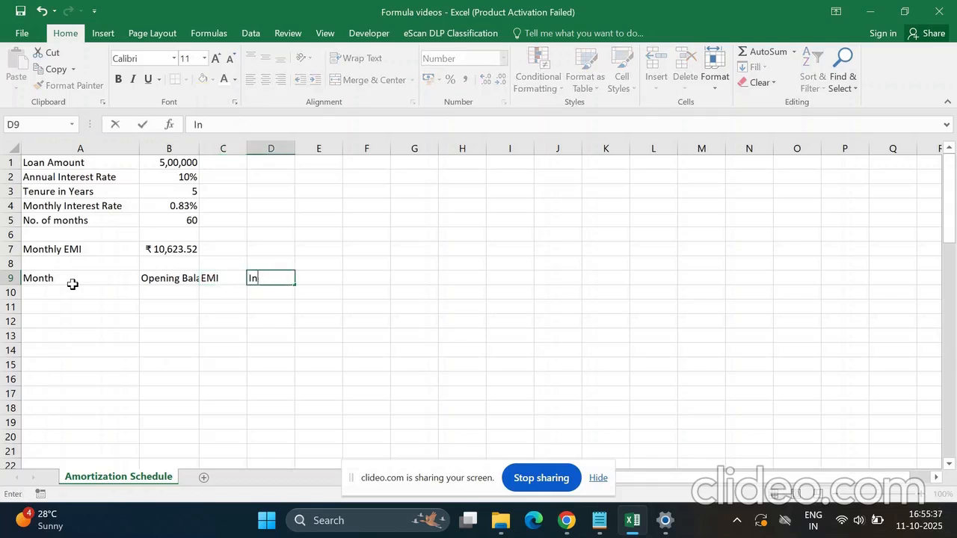
pyautogui.write('terest')
pyautogui.press('Tab')
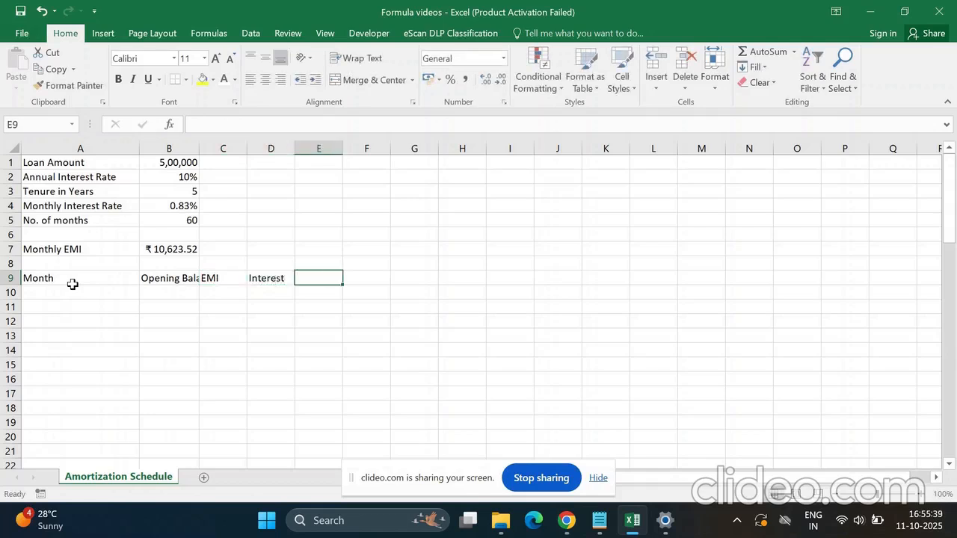
pyautogui.write('Principal')
pyautogui.press('Tab')
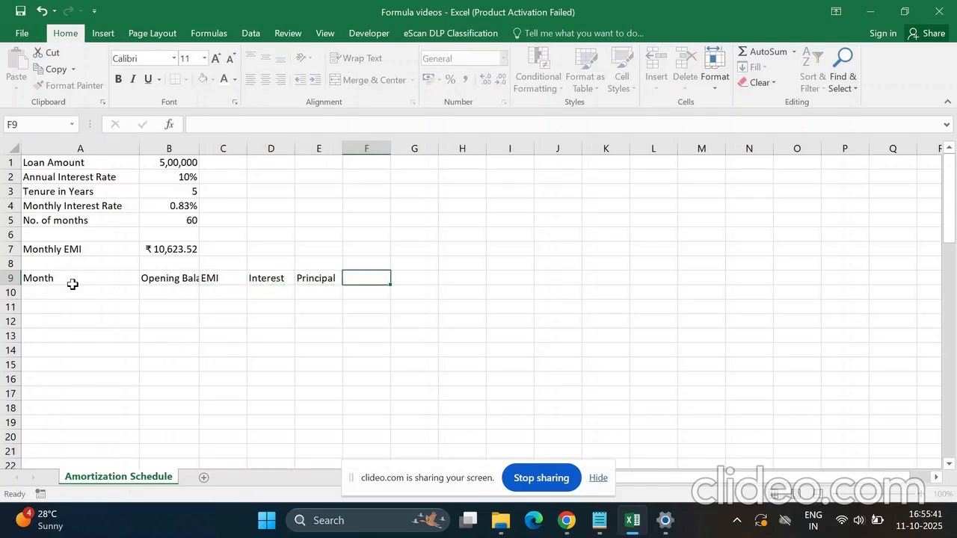
pyautogui.write('Closing Balance')
pyautogui.press('Return')
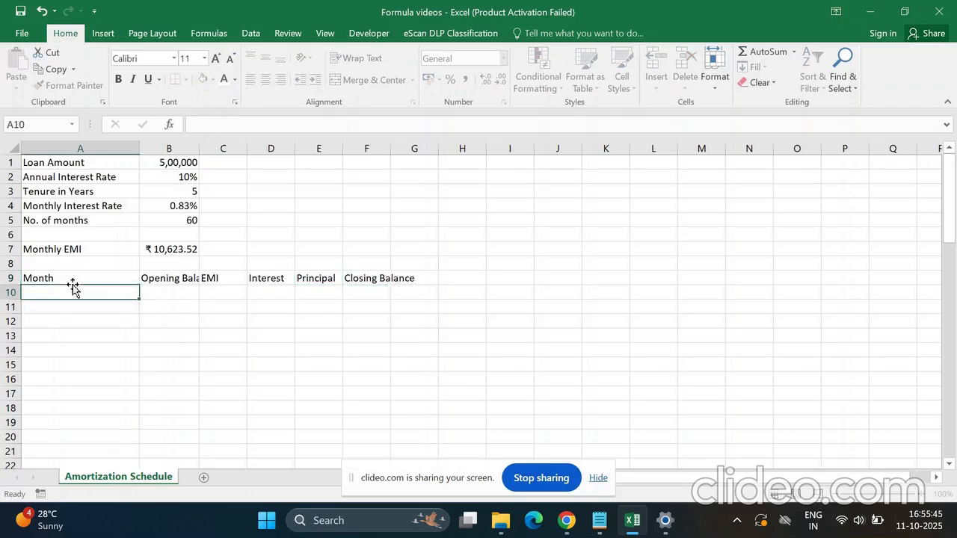
# Widen columns F and B to fit their balance headers and slightly narrow column A.
pyautogui.moveTo(391, 148); pyautogui.dragTo(427, 145)
pyautogui.moveTo(203, 145); pyautogui.dragTo(225, 143)
pyautogui.moveTo(138, 146); pyautogui.dragTo(130, 146)
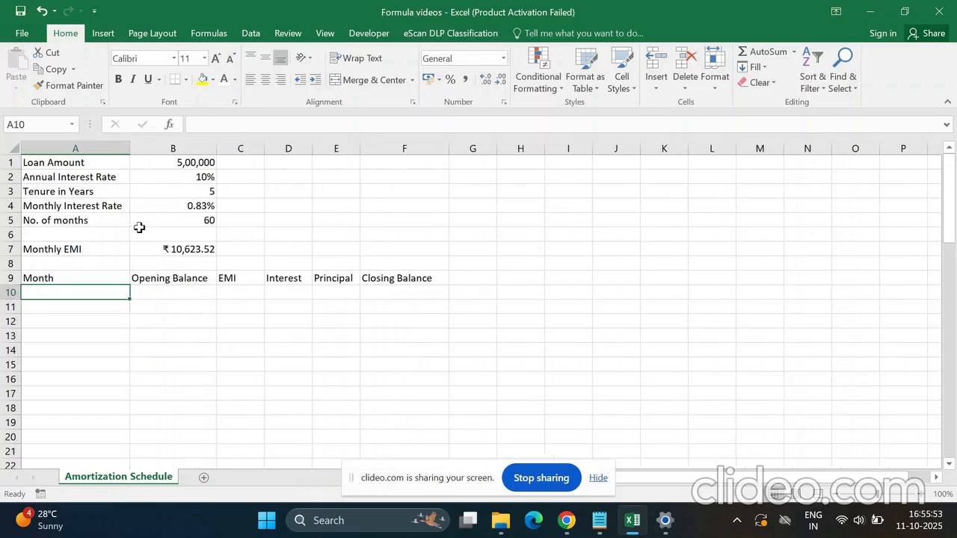
# Make the schedule headers in A9:F9 bold.
pyautogui.moveTo(81, 275); pyautogui.dragTo(419, 277)
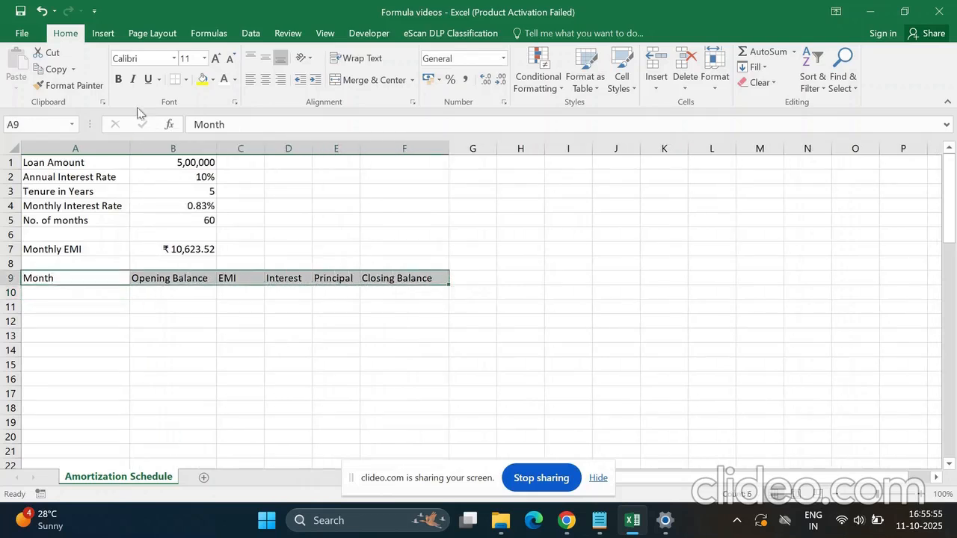
pyautogui.click(118, 78)
pyautogui.click(199, 321)
# Freeze the panes at A10 so rows 1 to 9 stay in view while scrolling.
pyautogui.click(112, 295)
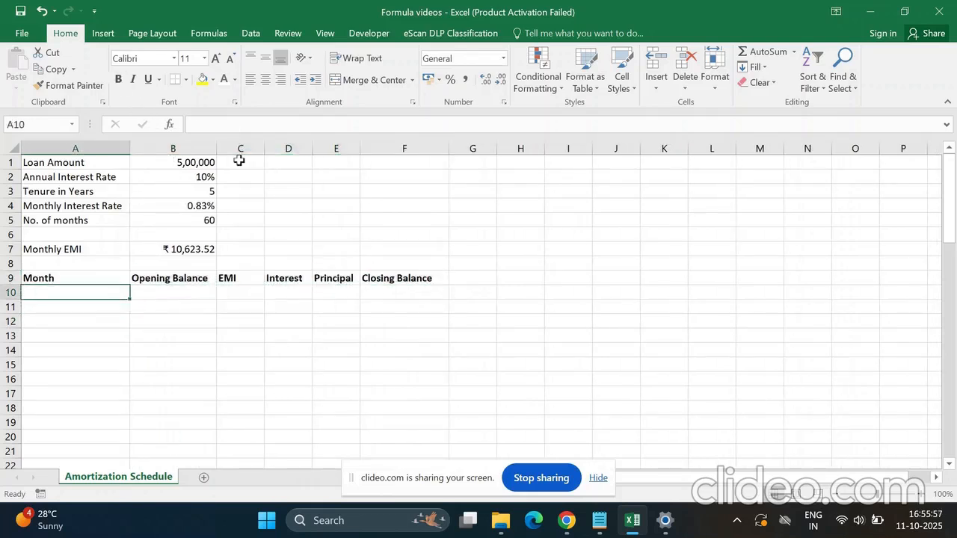
pyautogui.click(325, 33)
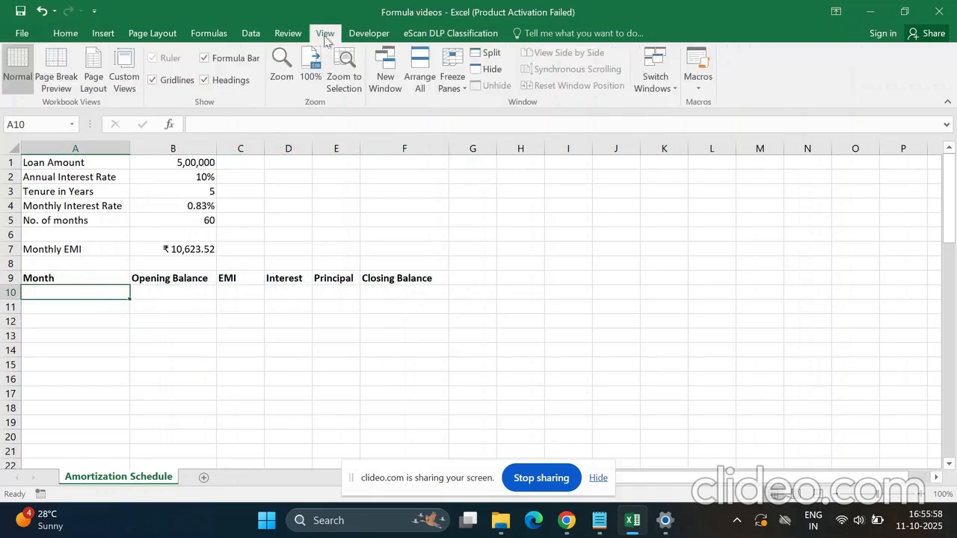
pyautogui.click(458, 82)
pyautogui.click(497, 101)
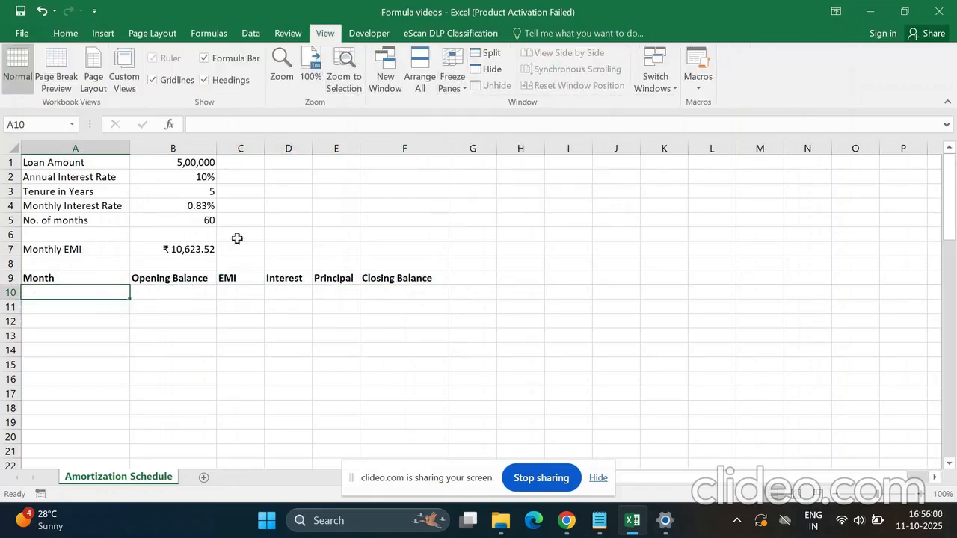
pyautogui.click(66, 33)
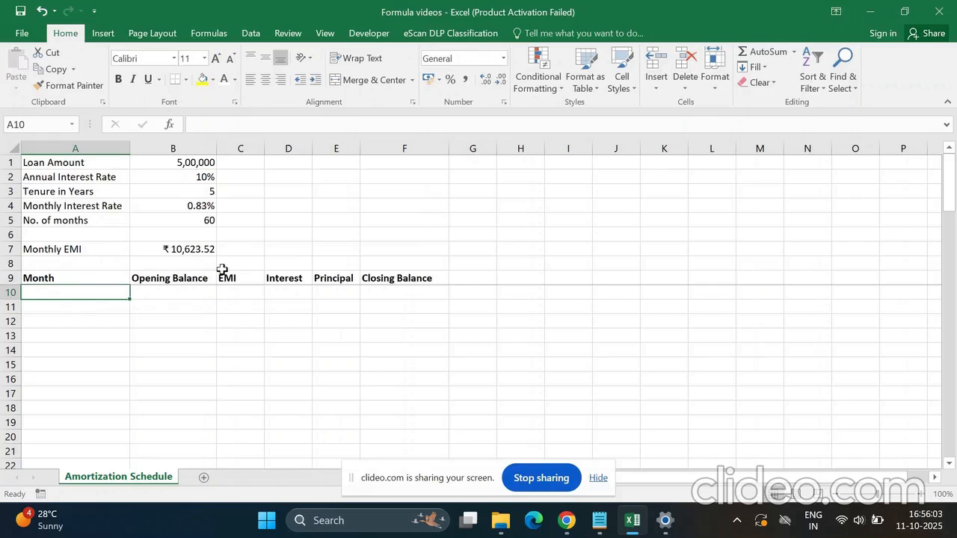
# Enter the first two schedule dates, 1/1/2025 in A10 and 1/2/2025 in A11.
pyautogui.write('=')
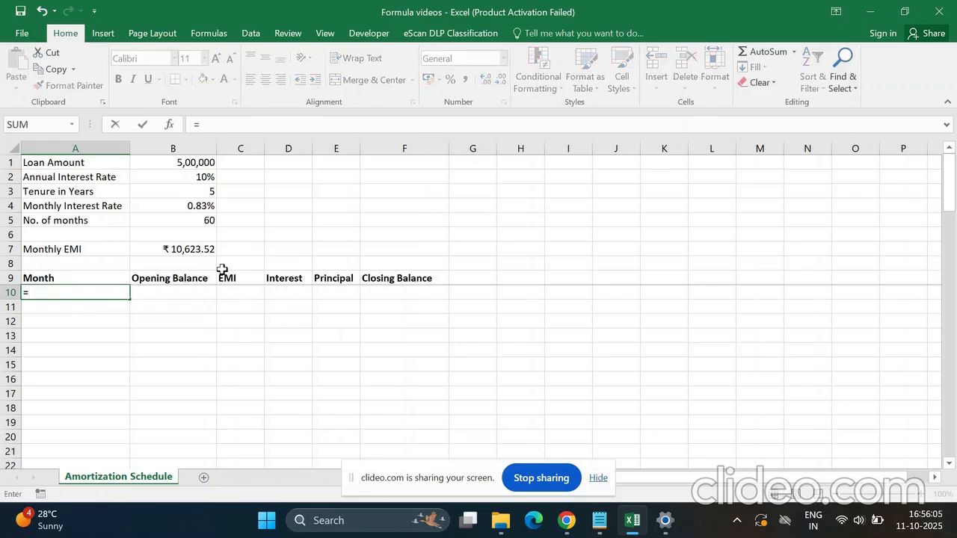
pyautogui.press('Escape')
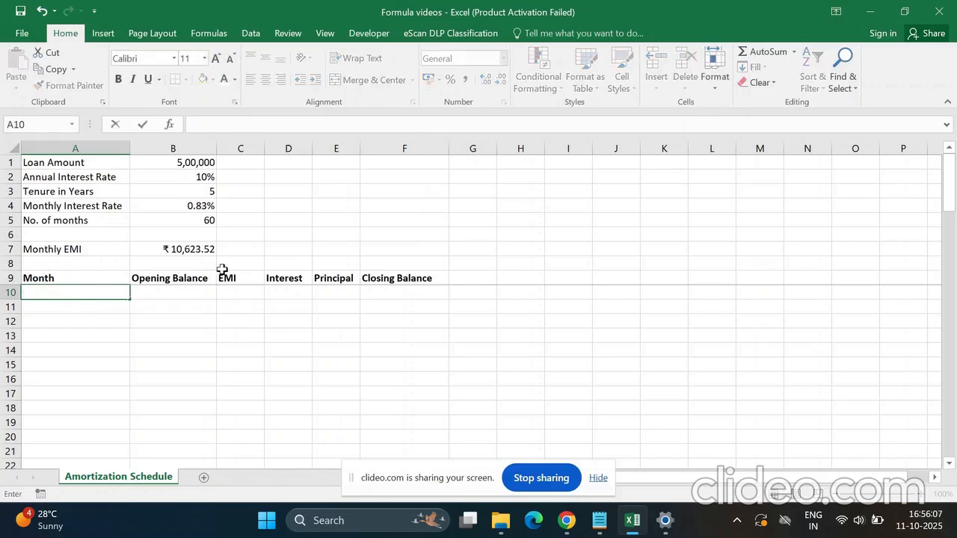
pyautogui.write('1/1/2025')
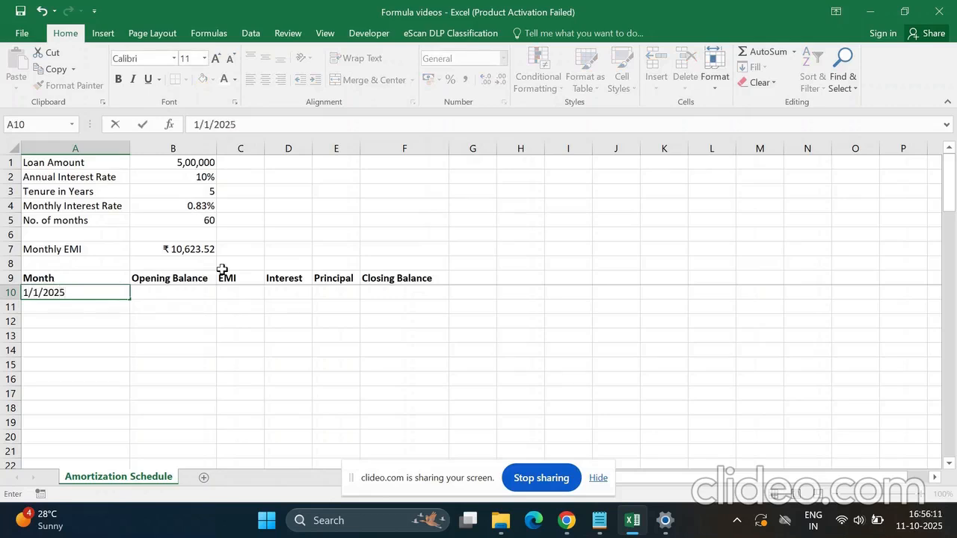
pyautogui.press('Return')
pyautogui.write('1/20')
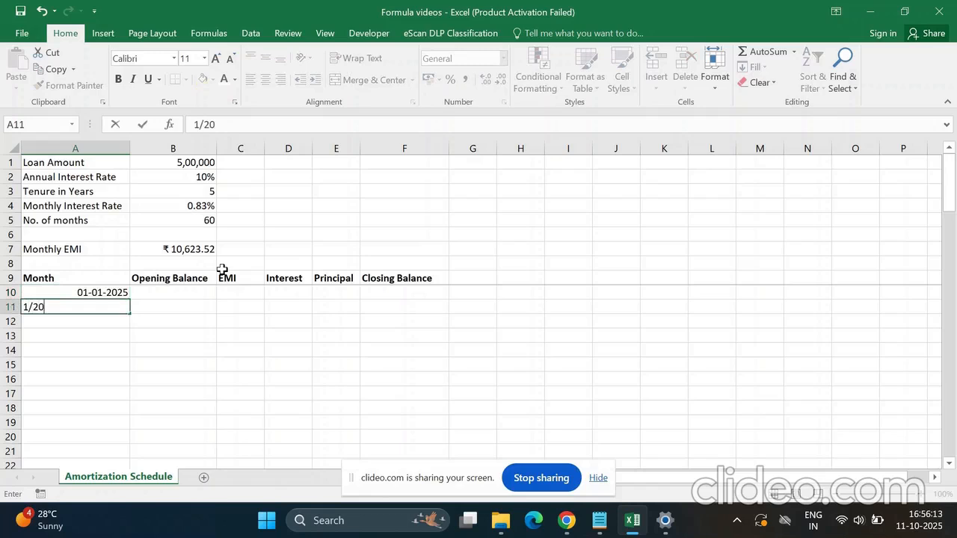
pyautogui.write('2025')
pyautogui.click(45, 307)
pyautogui.press('BackSpace')
pyautogui.write('/2025')
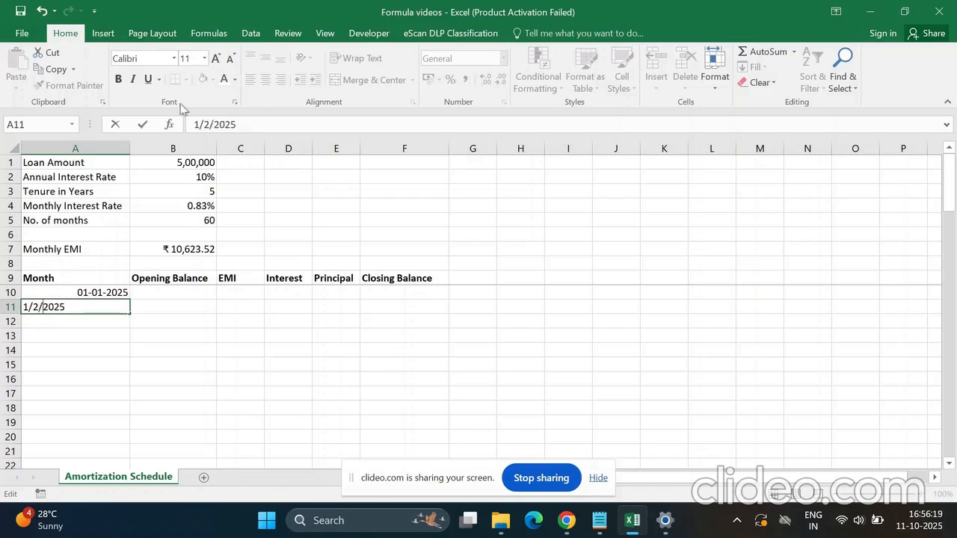
pyautogui.press('Return')
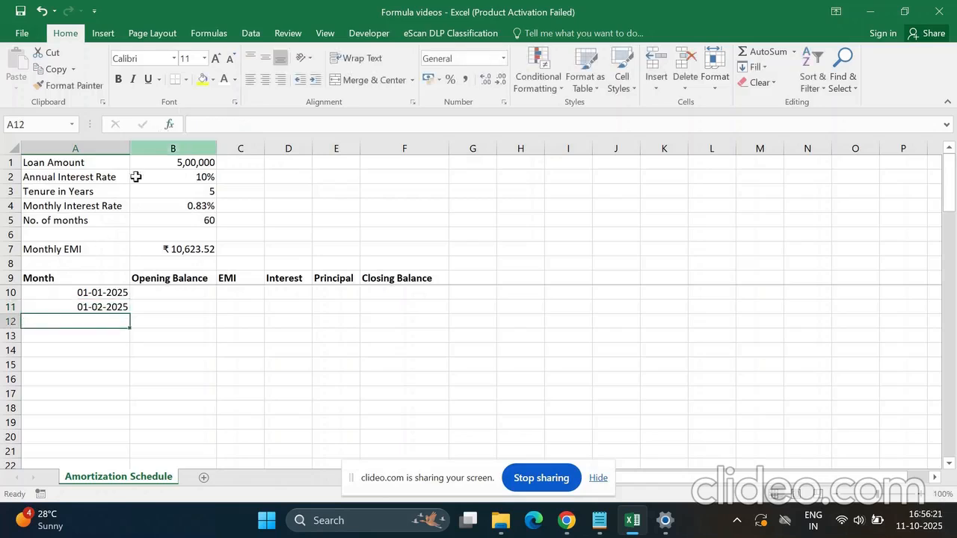
# Fill the monthly dates from A10:A11 down to A69 and format them in day-month-year style with abbreviated month names, like 01-Feb-29.
pyautogui.moveTo(103, 294); pyautogui.dragTo(124, 444)
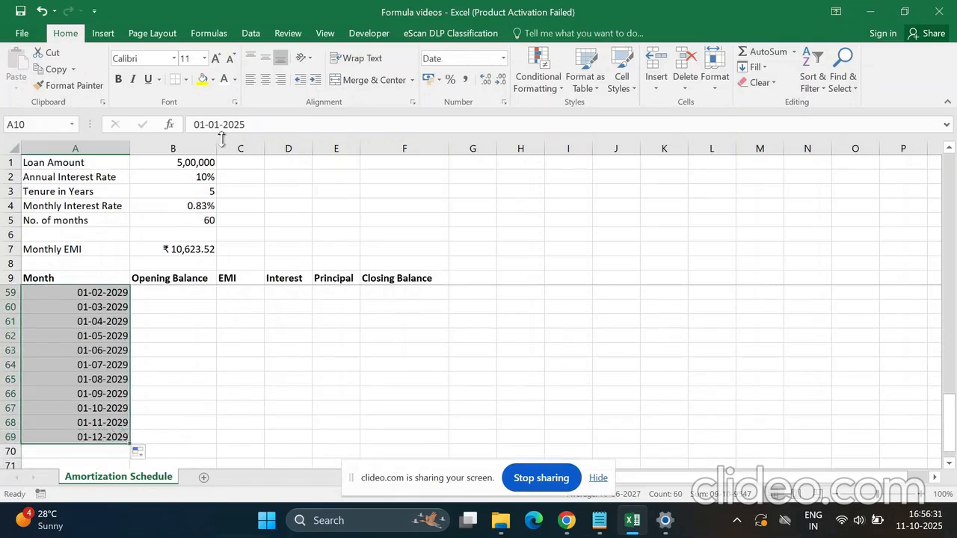
pyautogui.hotkey('ctrl', 'shift', '3')
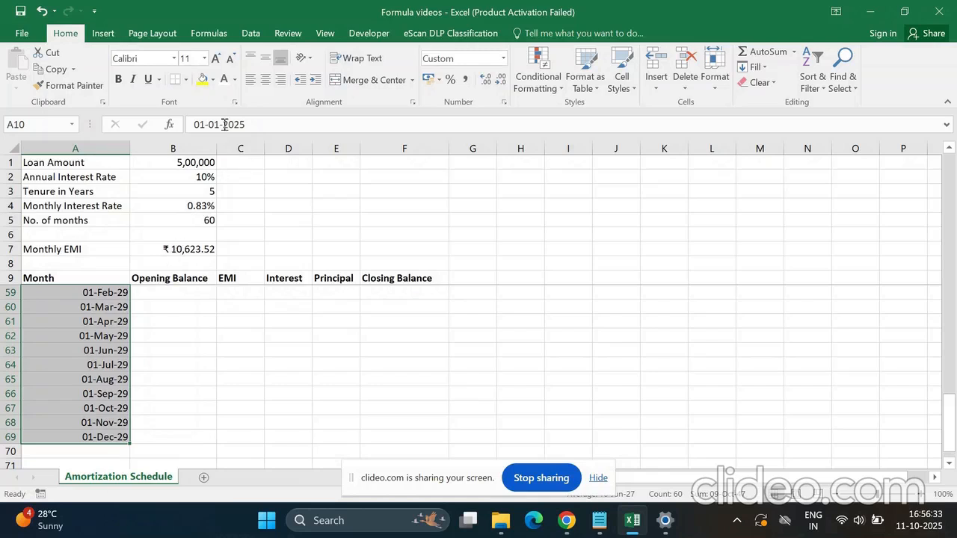
# Center the month dates in A10:A69 horizontally.
pyautogui.click(264, 82)
pyautogui.click(139, 281)
pyautogui.scroll(16, 139, 288)
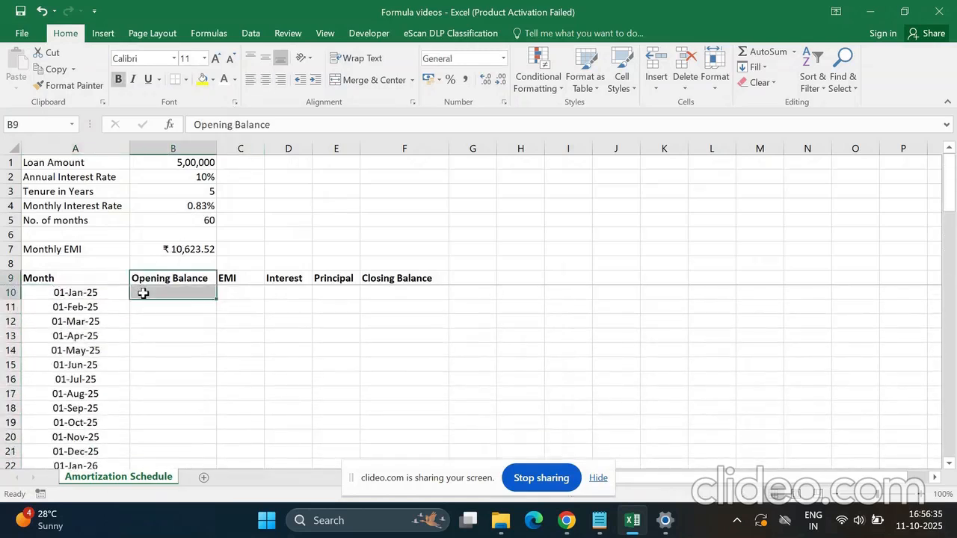
# Link the first opening balance in B10 to the loan amount with =B1 and show it with two decimals.
pyautogui.click(146, 293)
pyautogui.write('=')
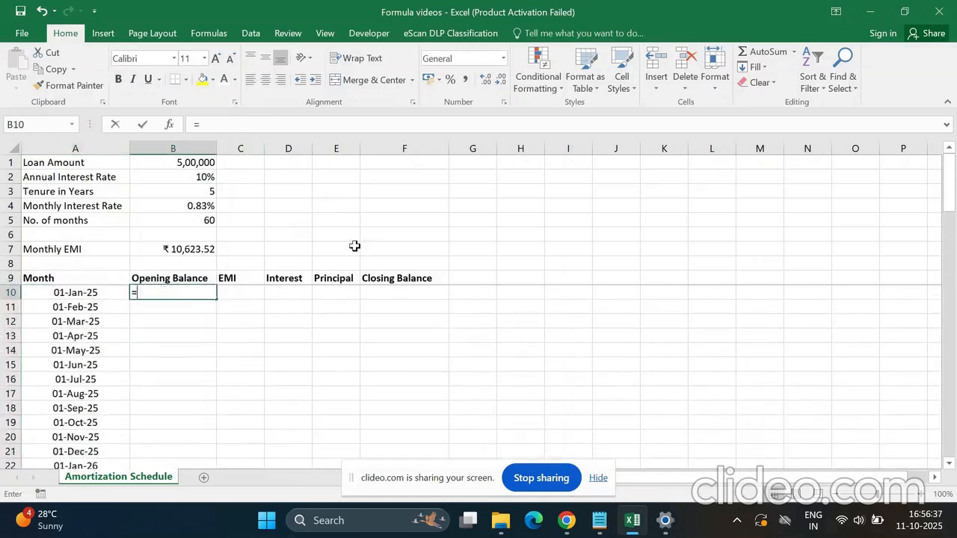
pyautogui.click(187, 160)
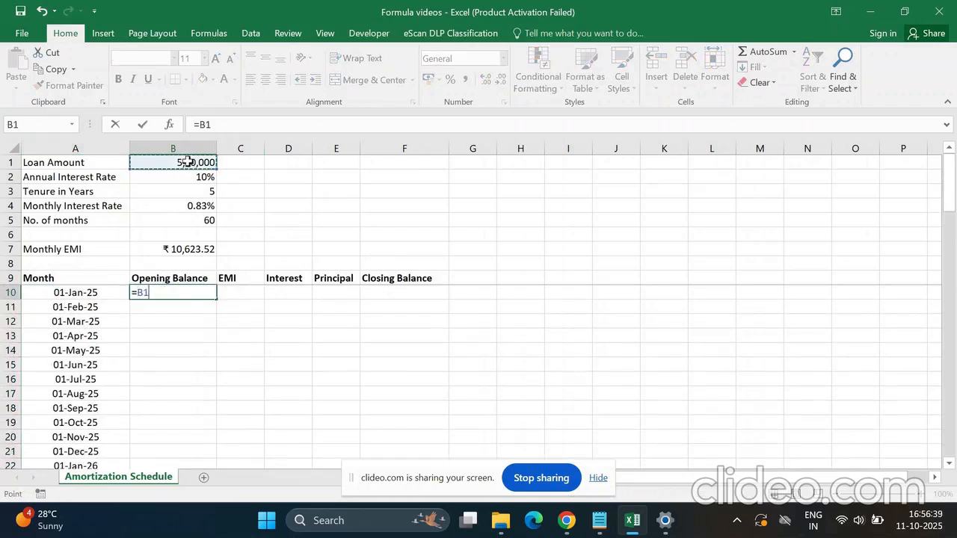
pyautogui.press('Return')
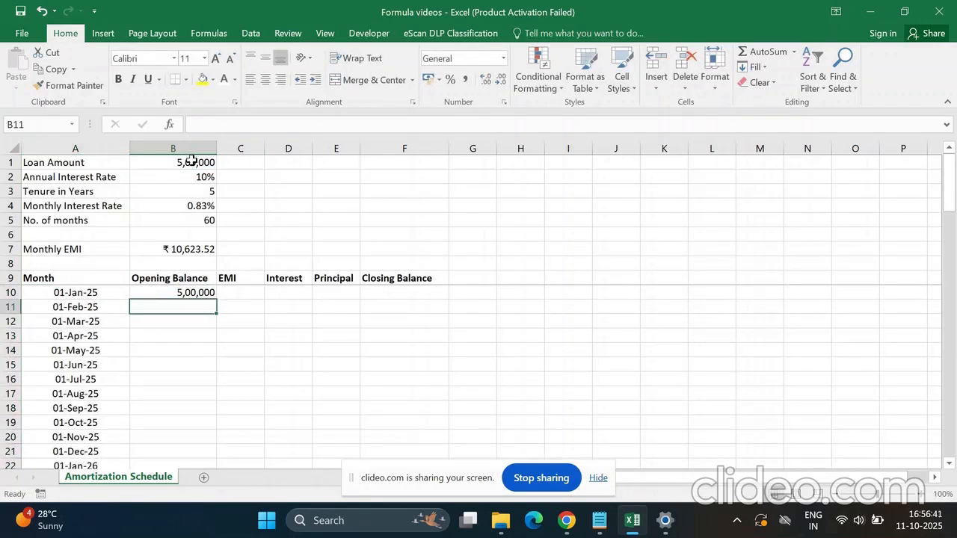
pyautogui.click(177, 296)
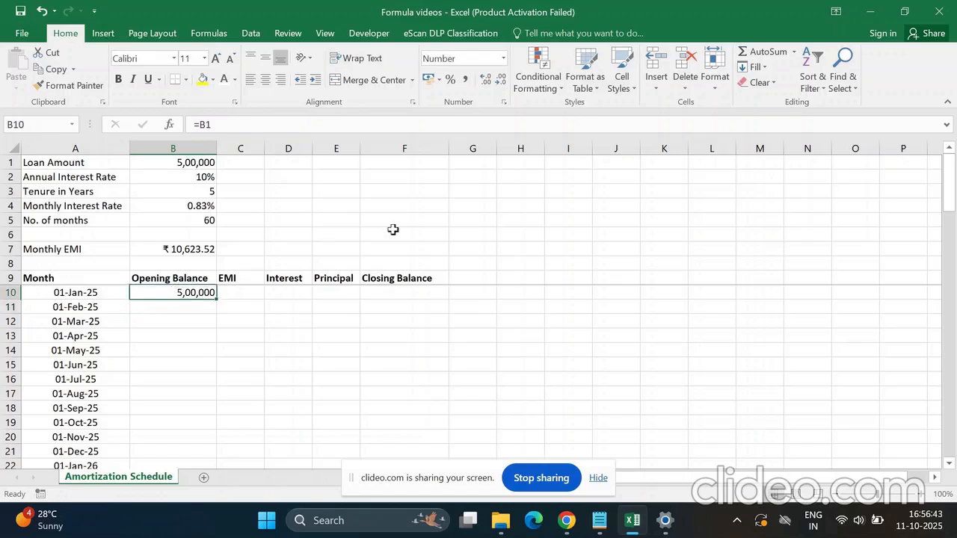
pyautogui.click(485, 79)
# Link the first EMI cell C10 to the monthly EMI with =B7.
pyautogui.click(241, 295)
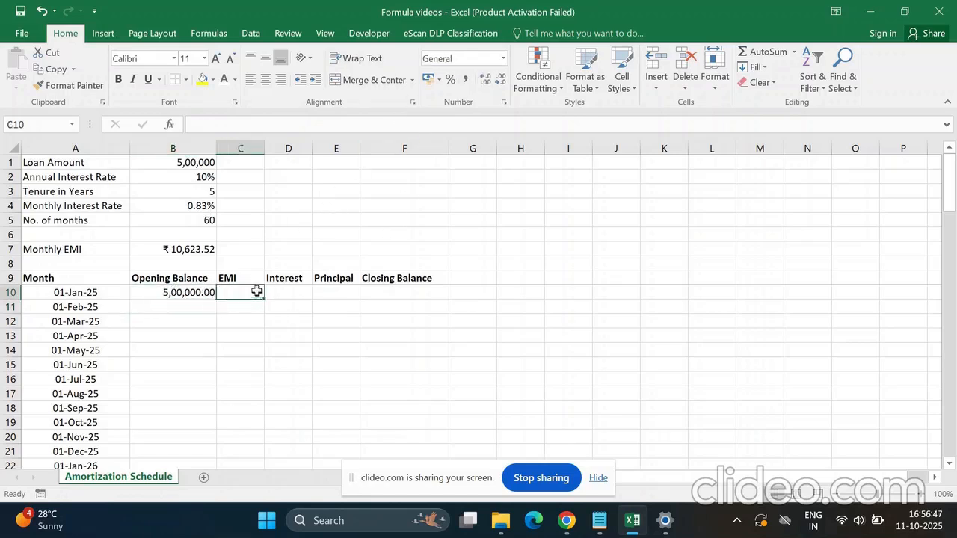
pyautogui.write('=')
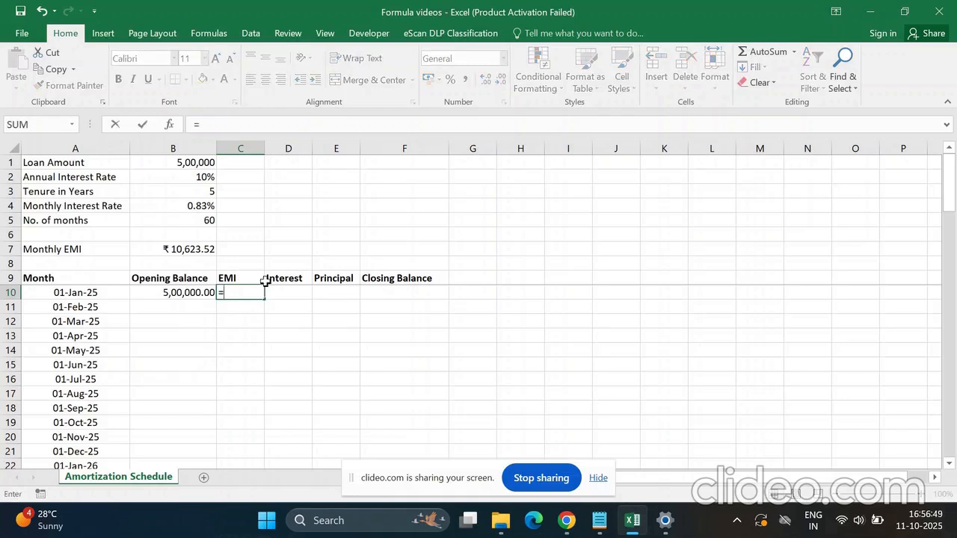
pyautogui.click(191, 292)
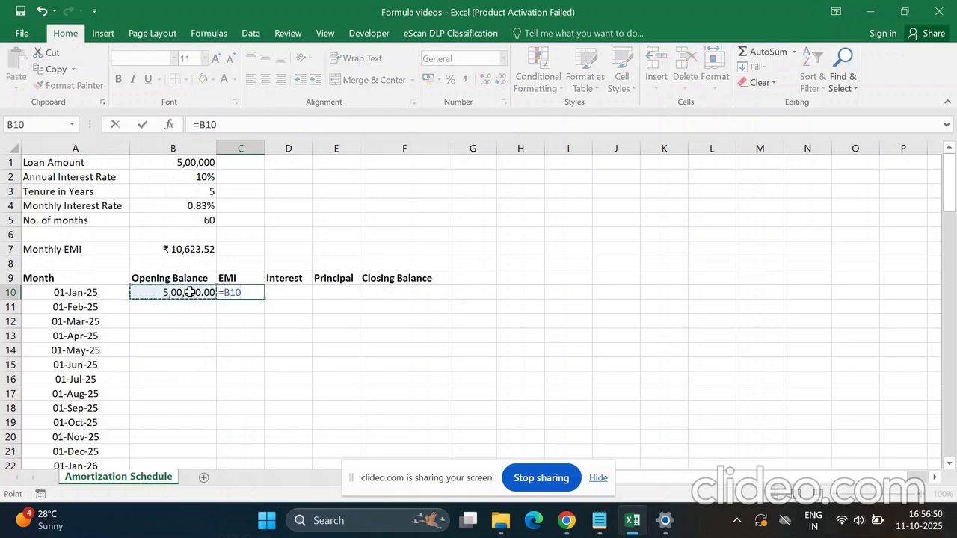
pyautogui.click(190, 249)
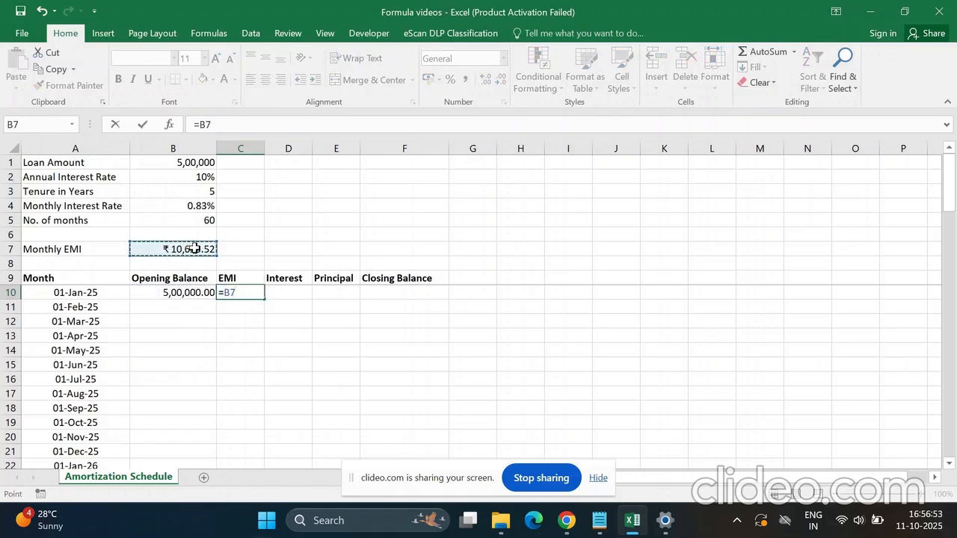
pyautogui.press('Return')
# Calculate the first month's interest in D10 as opening balance times monthly interest rate, =B10*B4.
pyautogui.click(290, 291)
pyautogui.write('=')
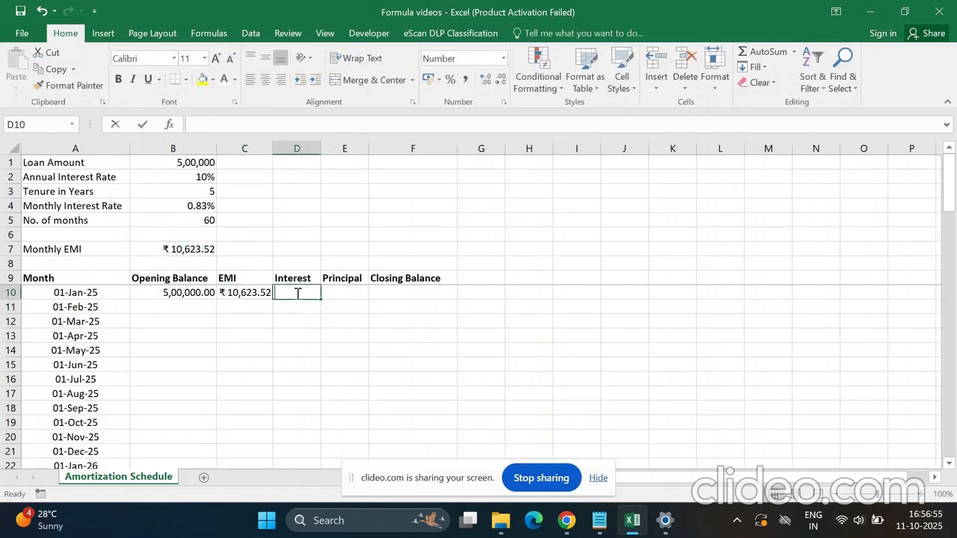
pyautogui.click(187, 294)
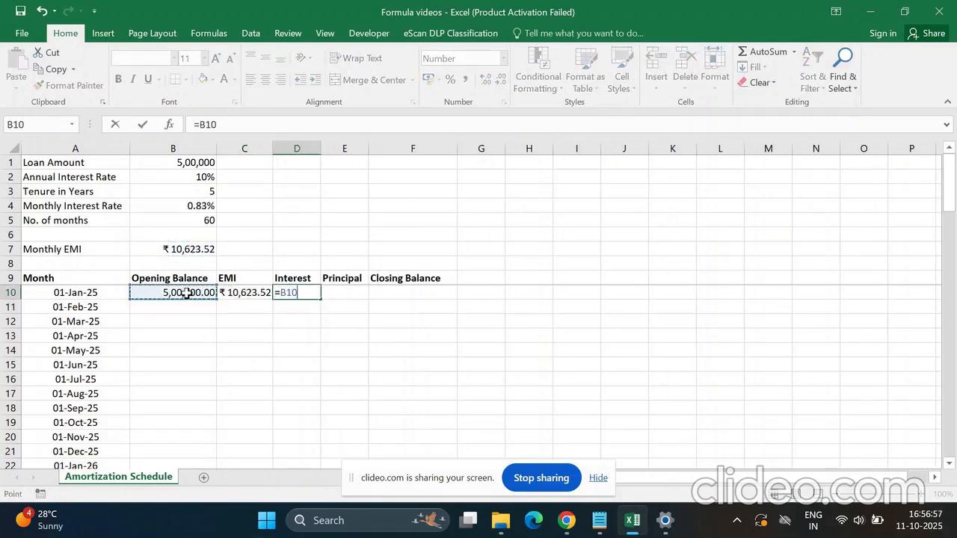
pyautogui.write('*')
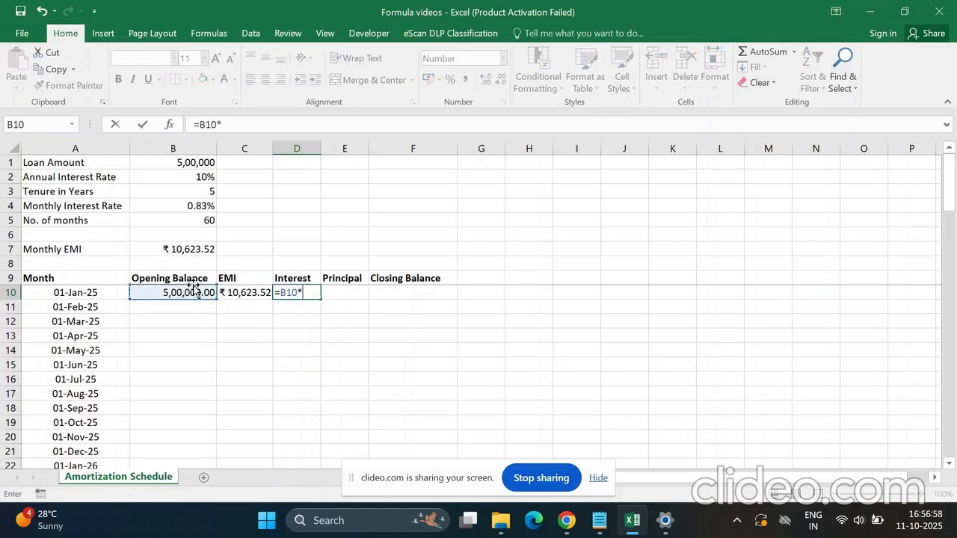
pyautogui.click(194, 206)
pyautogui.press('Return')
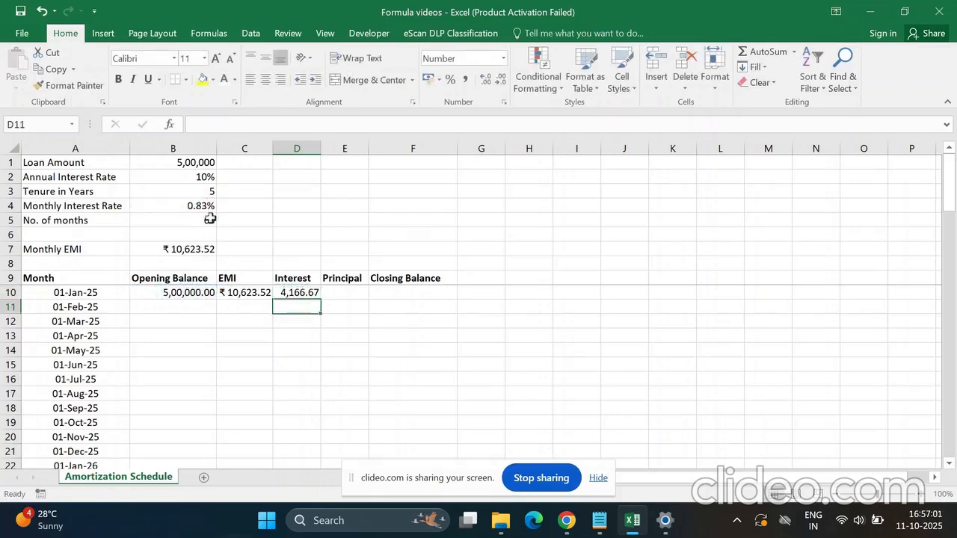
# Make the monthly rate reference in D10 absolute, so the formula reads =B10*$B$4.
pyautogui.click(288, 291)
pyautogui.click(223, 125)
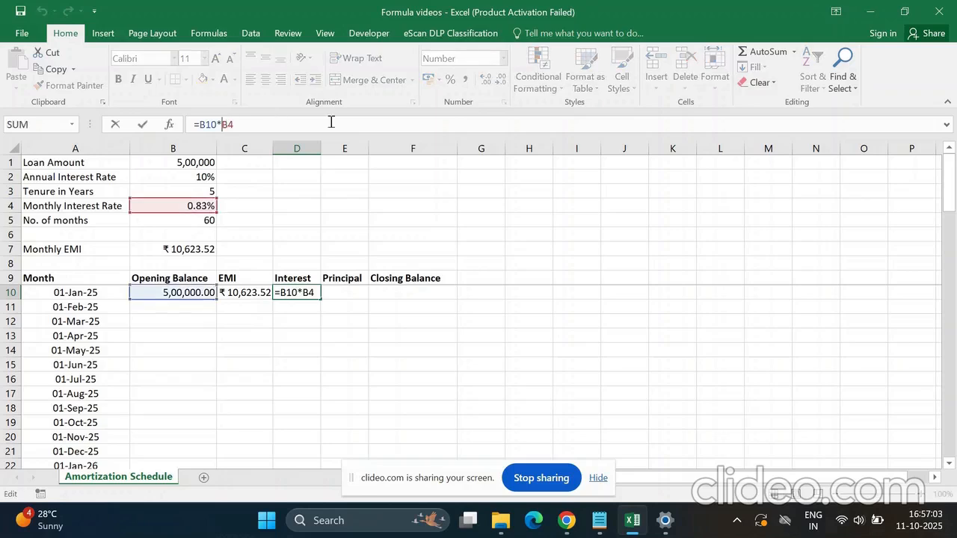
pyautogui.press('F4')
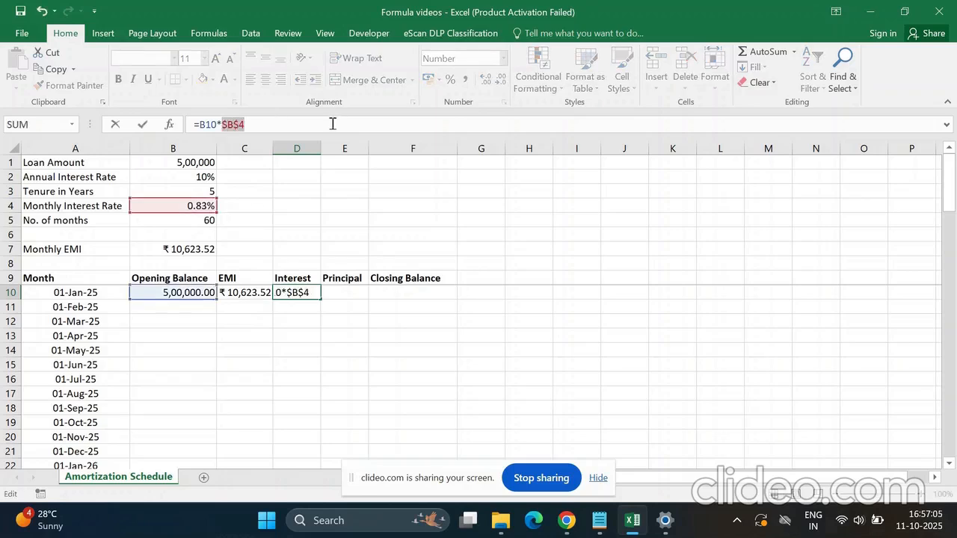
pyautogui.press('Return')
# Calculate the first month's principal in E10 as EMI minus interest, =C10-D10, and check the interest and principal together.
pyautogui.click(359, 295)
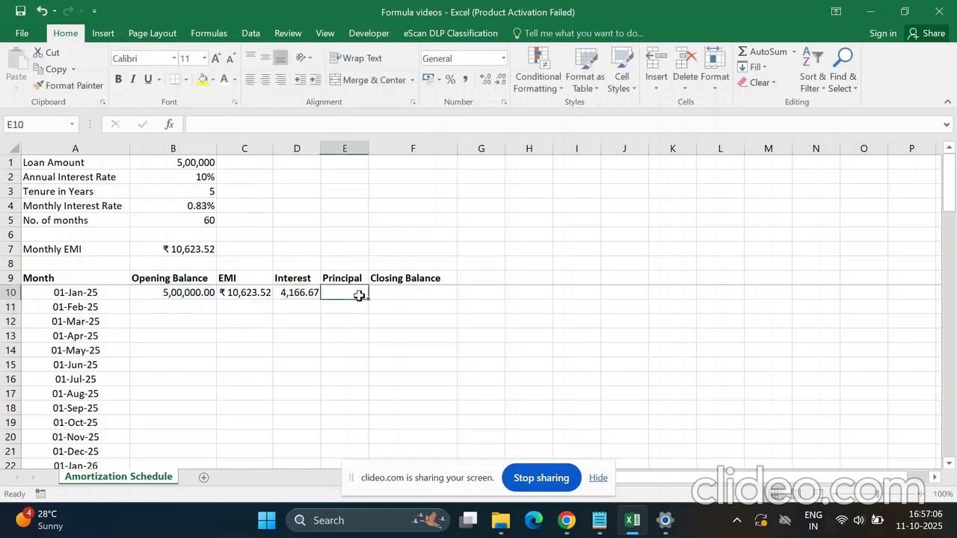
pyautogui.write('=')
pyautogui.click(266, 291)
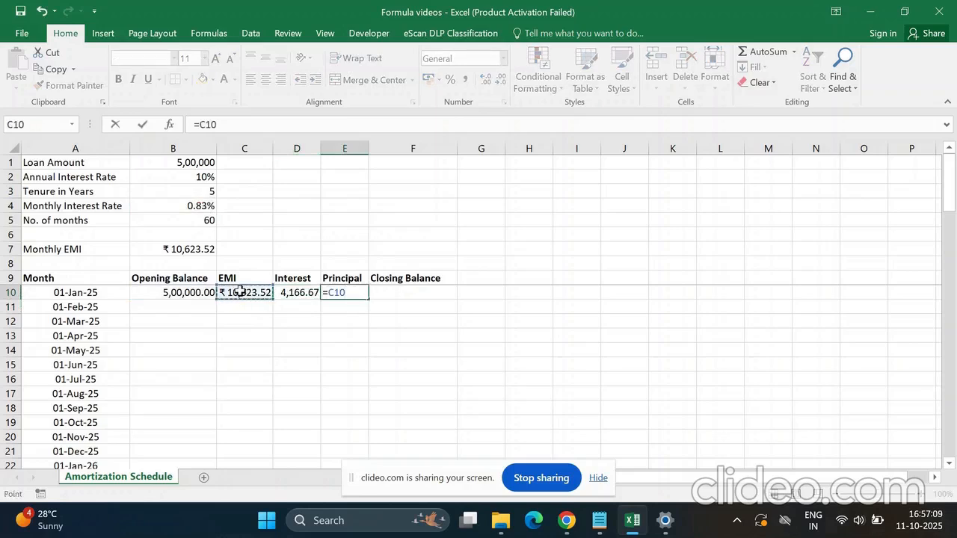
pyautogui.write('-')
pyautogui.click(297, 292)
pyautogui.press('Return')
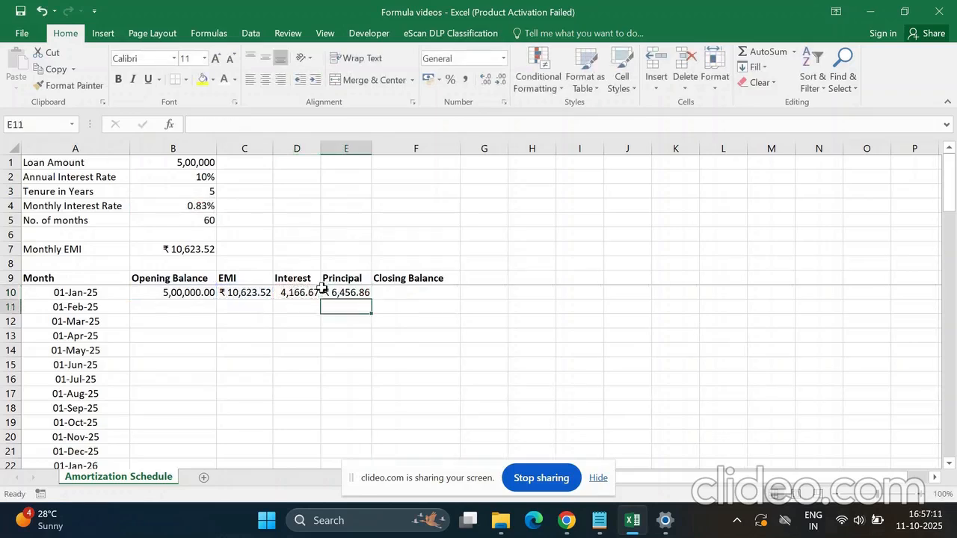
pyautogui.moveTo(307, 292); pyautogui.dragTo(338, 294)
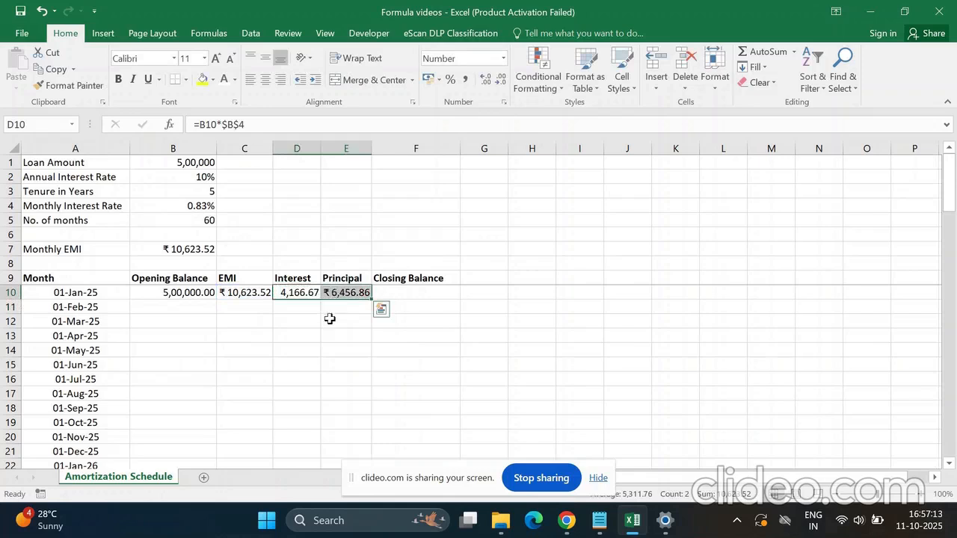
# Calculate the first closing balance in F10 as opening balance minus principal, =B10-E10.
pyautogui.click(434, 291)
pyautogui.write('=')
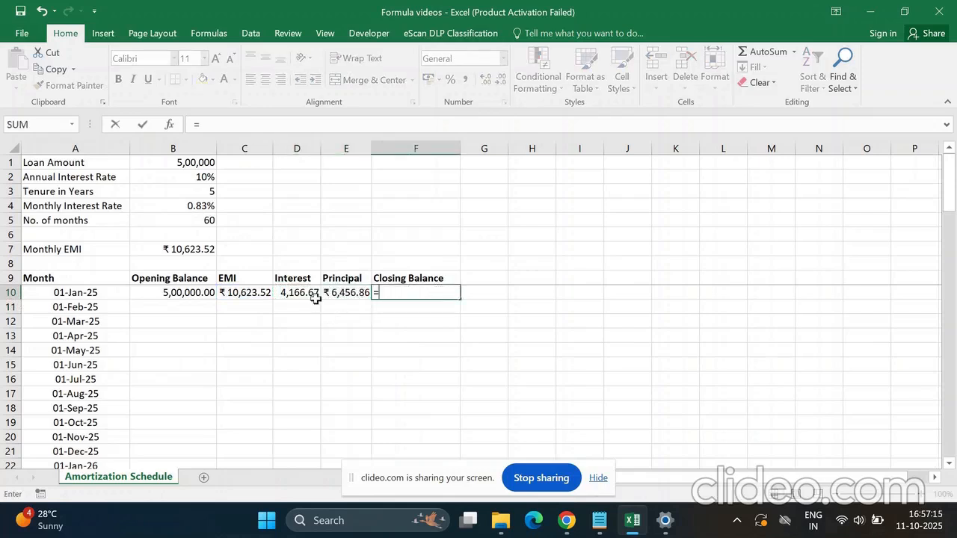
pyautogui.click(174, 290)
pyautogui.write('-')
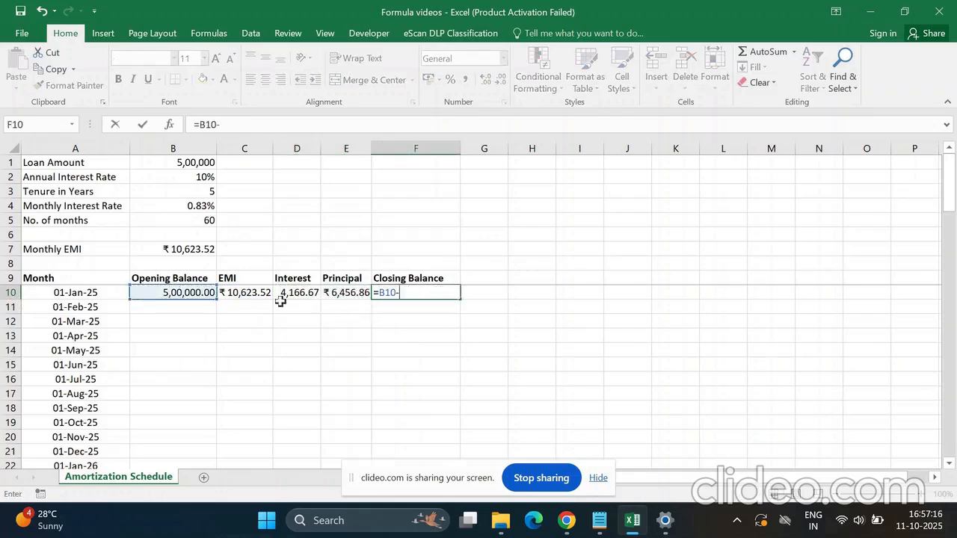
pyautogui.click(363, 292)
pyautogui.press('Return')
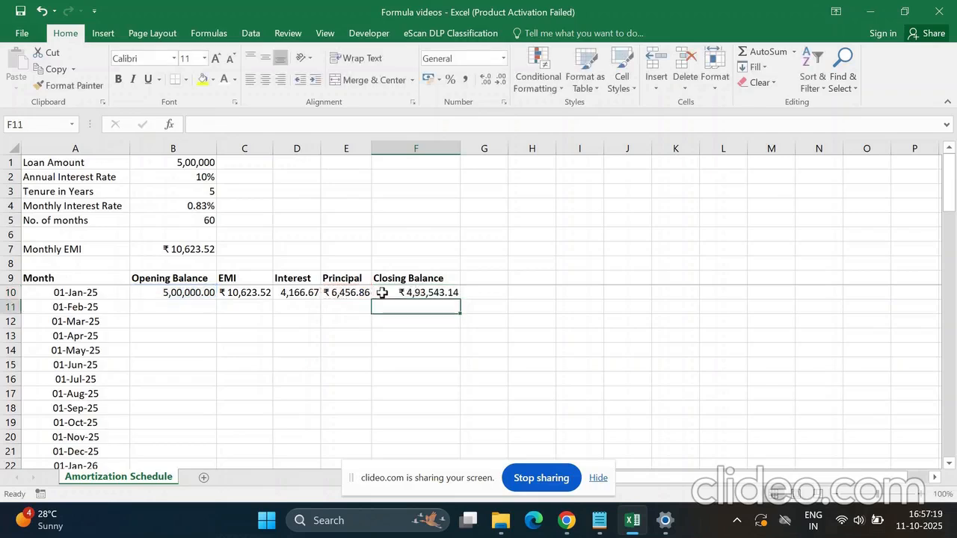
# Link the second month's opening balance in B11 to the previous closing balance with =F10.
pyautogui.click(189, 305)
pyautogui.write('=')
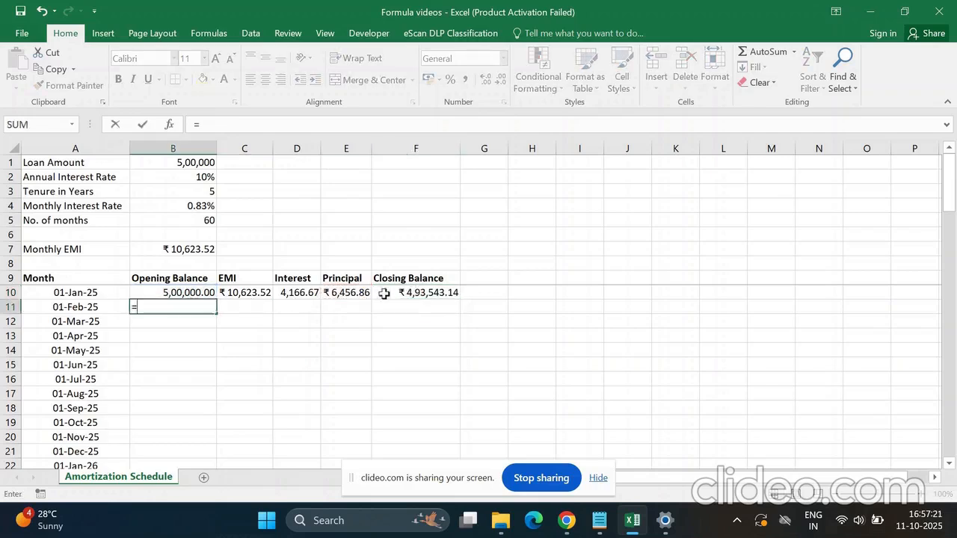
pyautogui.click(404, 291)
pyautogui.press('Return')
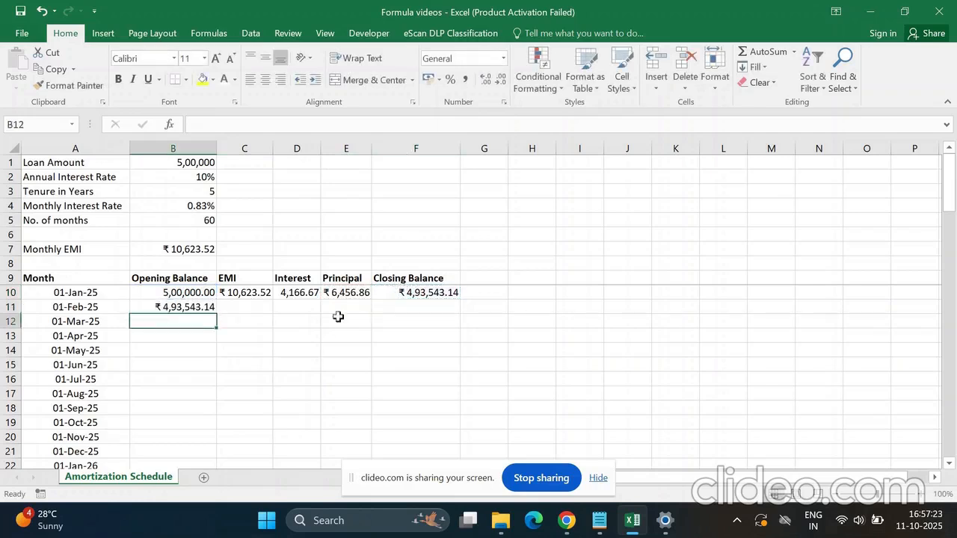
# Make the EMI reference in C10 absolute, so the formula reads =$B$7.
pyautogui.click(247, 298)
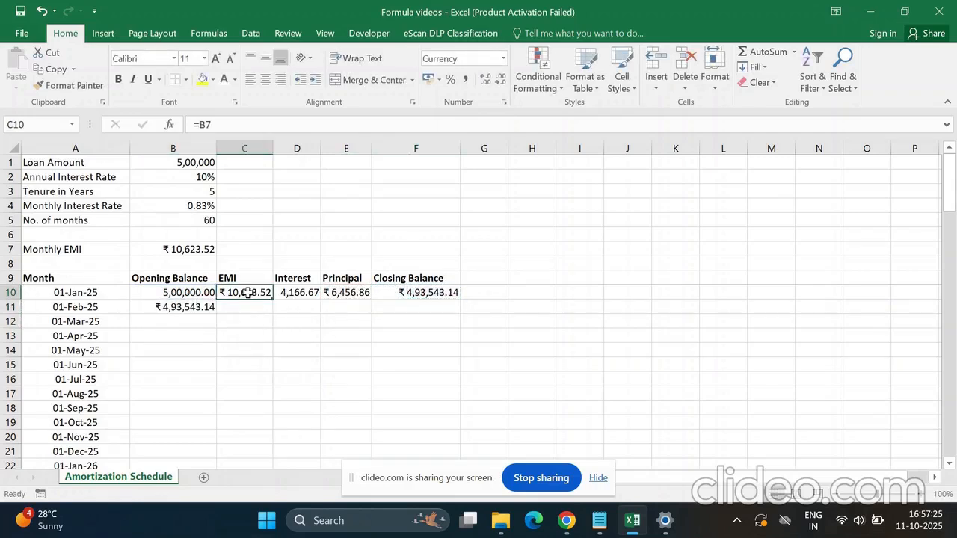
pyautogui.click(204, 123)
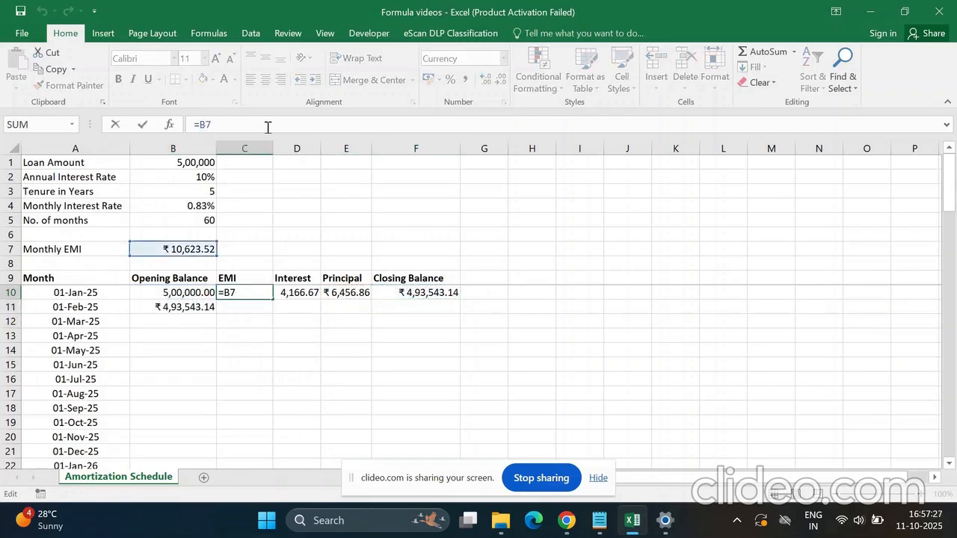
pyautogui.press('F4')
pyautogui.press('Return')
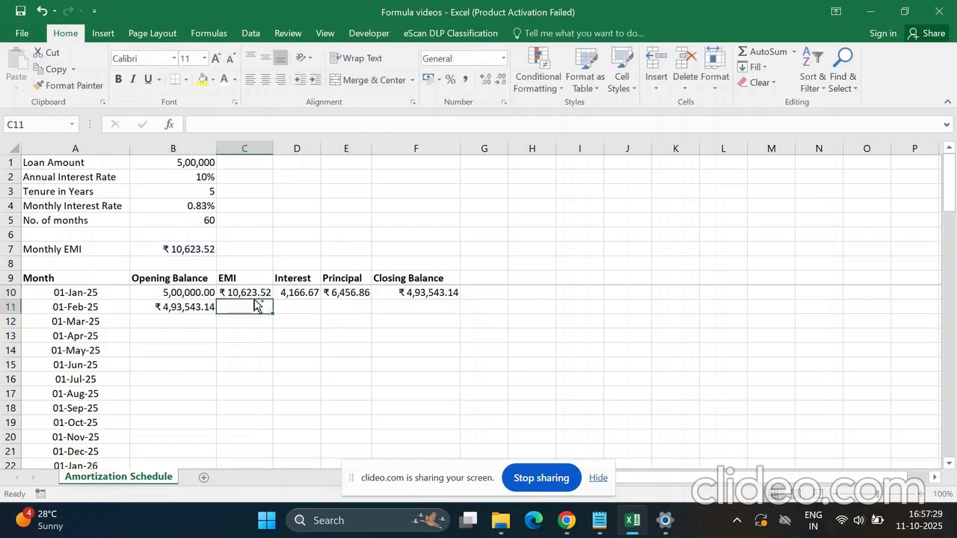
# Copy the EMI, interest, principal and closing balance formulas from row 10 down into C11:F11.
pyautogui.hotkey('ctrl', 'd')
pyautogui.click(305, 305)
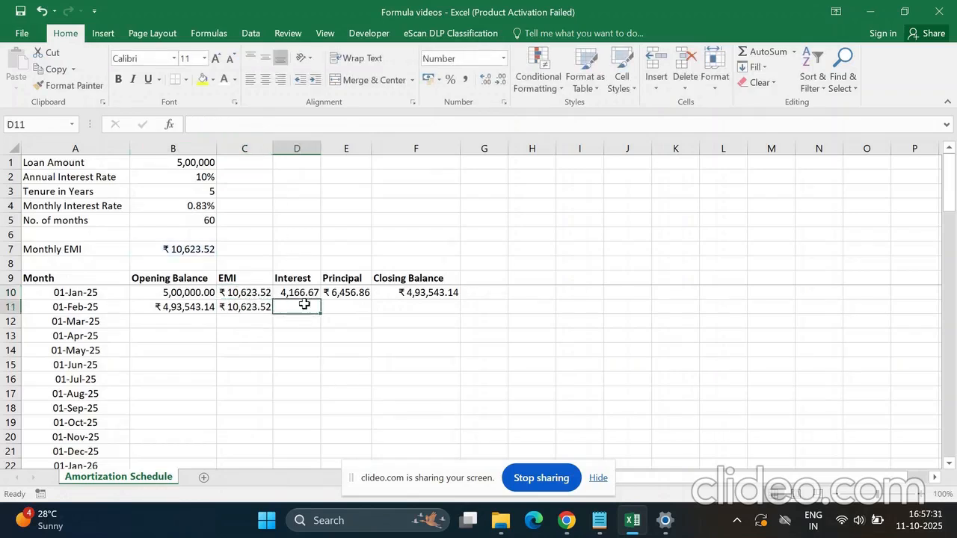
pyautogui.hotkey('ctrl', 'd')
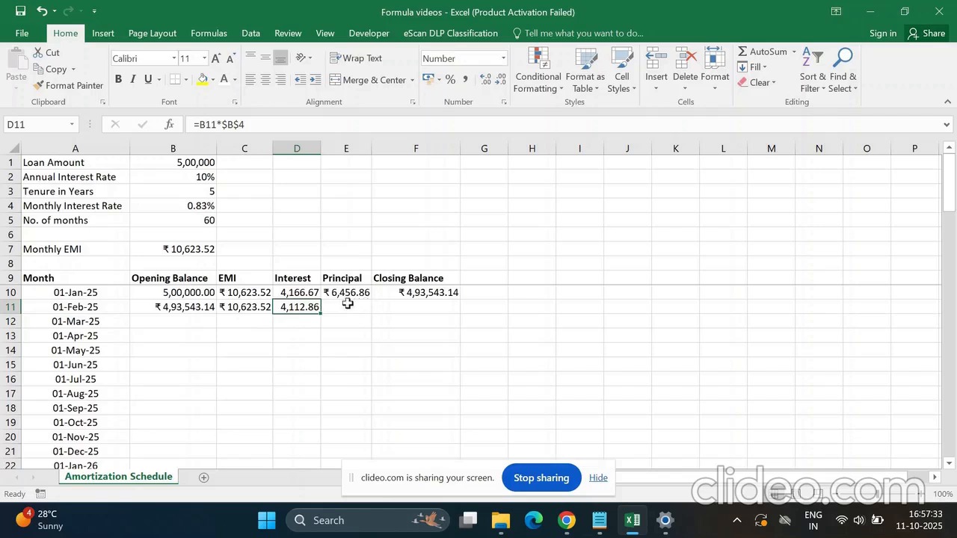
pyautogui.click(343, 305)
pyautogui.hotkey('ctrl', 'd')
pyautogui.click(416, 305)
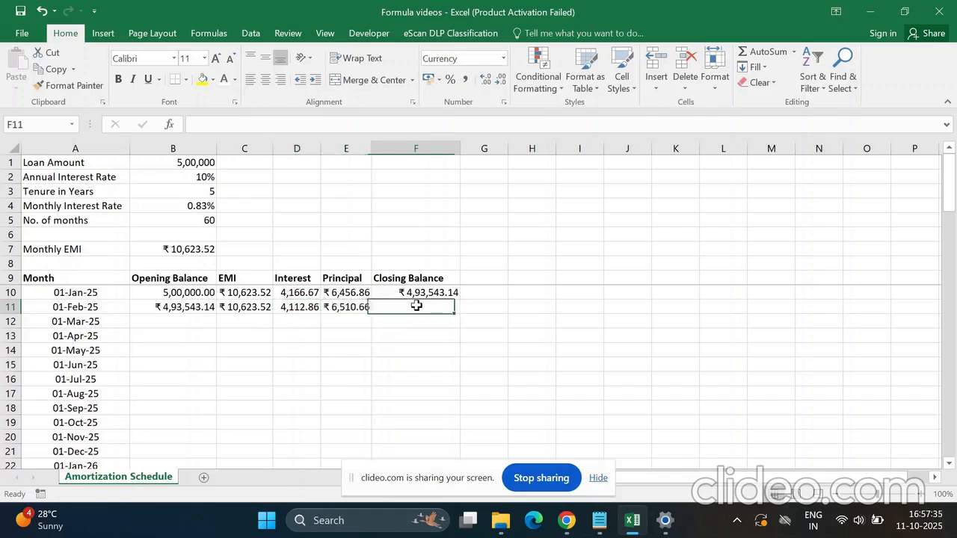
pyautogui.hotkey('ctrl', 'd')
# Fill the formulas in B11:F11 down to row 69, the last month of the schedule.
pyautogui.moveTo(178, 306); pyautogui.dragTo(448, 309)
pyautogui.doubleClick(458, 314)
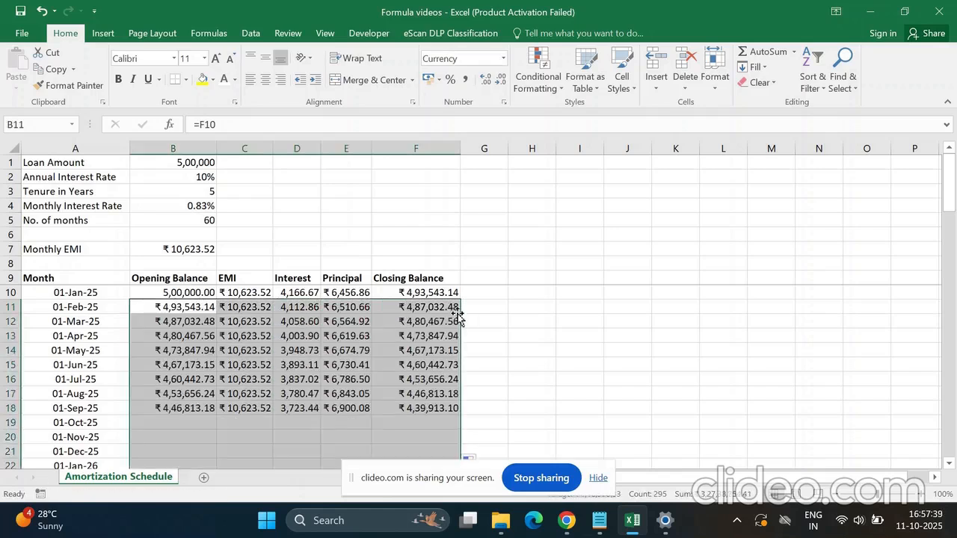
pyautogui.click(375, 336)
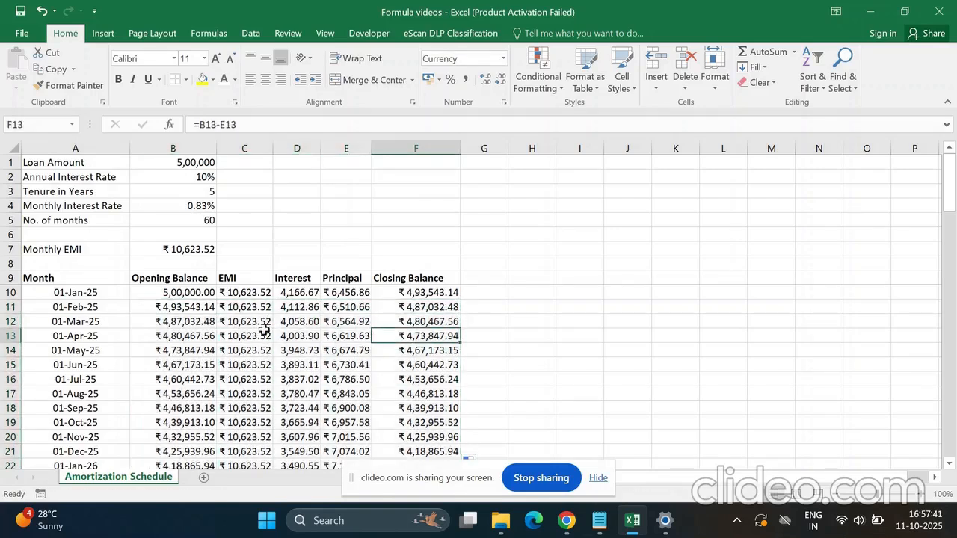
# Copy the rupee currency format from C10 to the first opening balance in B10 with Format Painter.
pyautogui.click(238, 296)
pyautogui.click(75, 85)
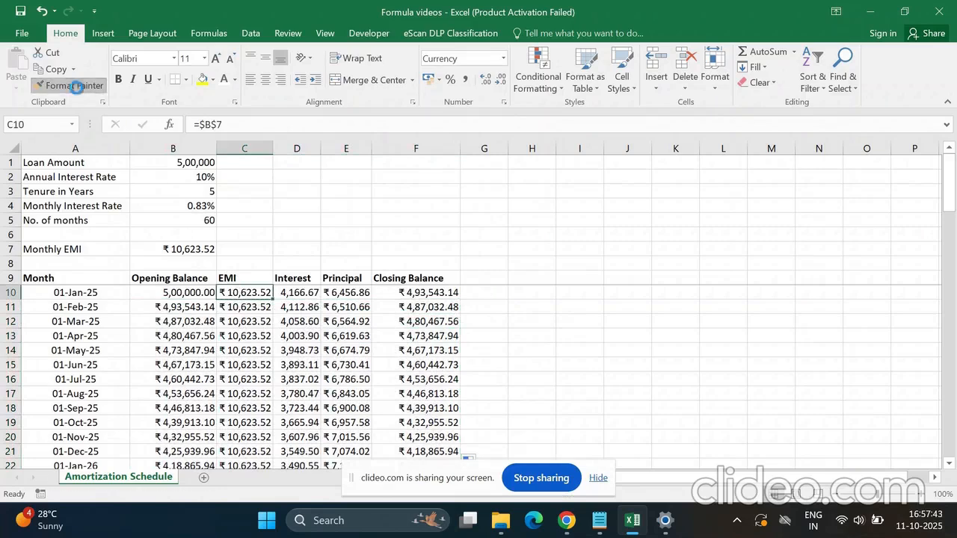
pyautogui.click(186, 293)
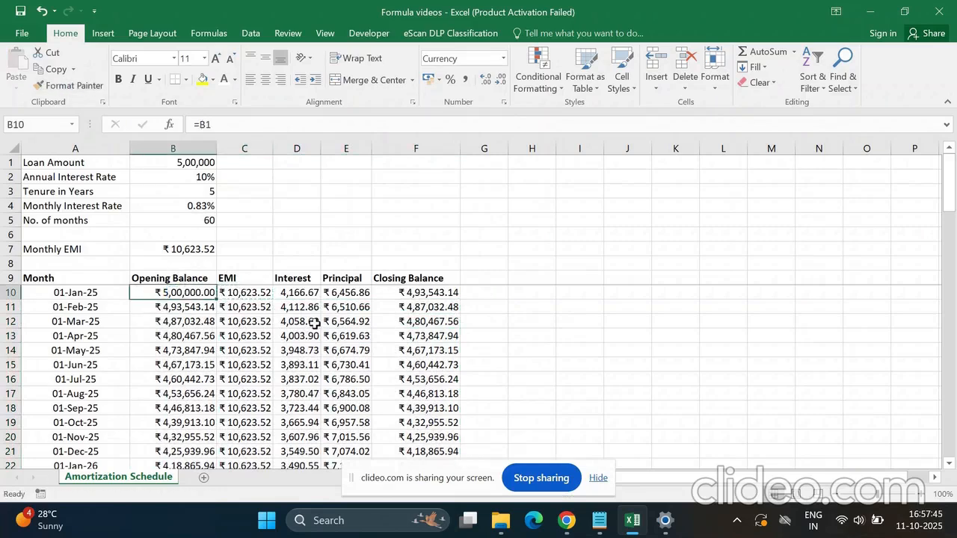
pyautogui.scroll(-11, 315, 323)
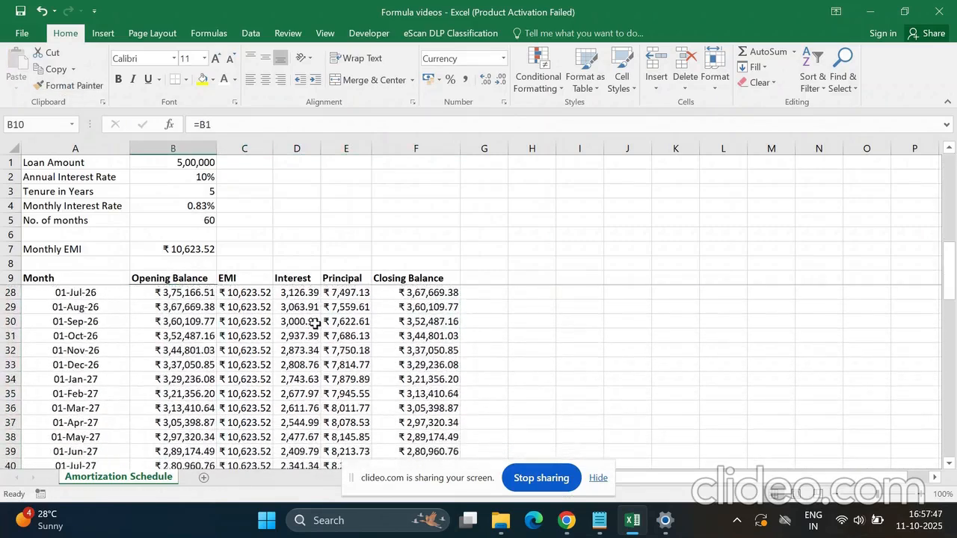
# AutoFit the Principal column to its contents and select the final month's closing balance in F69.
pyautogui.scroll(-8, 314, 323)
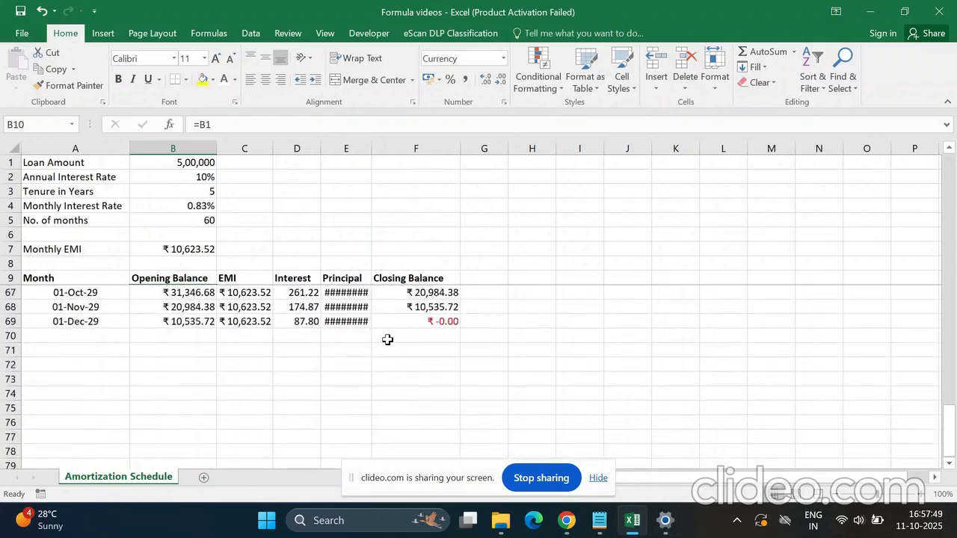
pyautogui.click(404, 323)
pyautogui.doubleClick(368, 148)
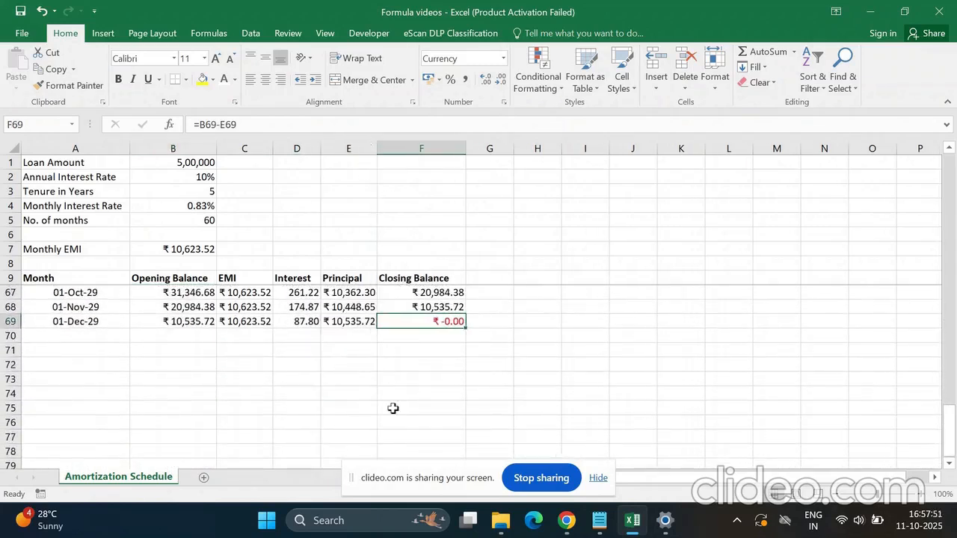
pyautogui.moveTo(394, 487); pyautogui.dragTo(956, 245)
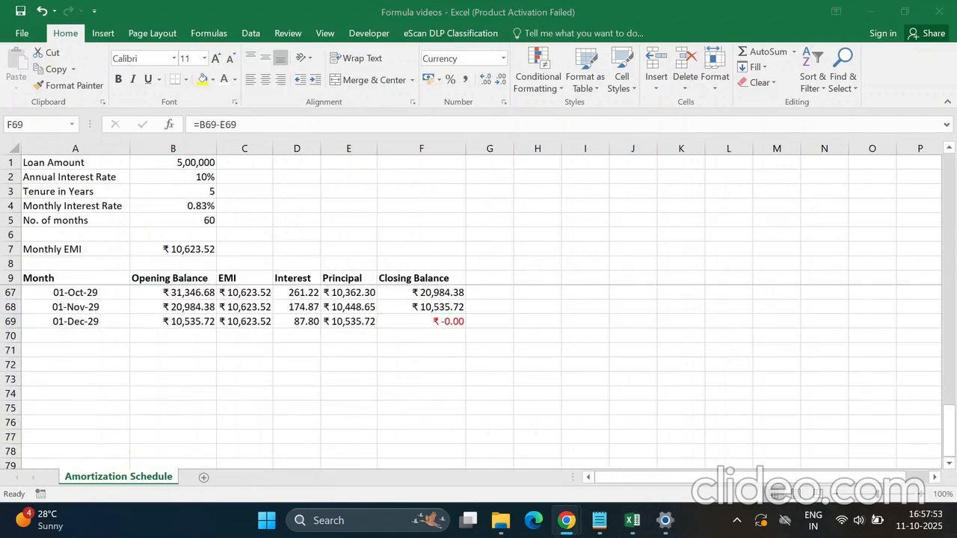
pyautogui.click(406, 321)
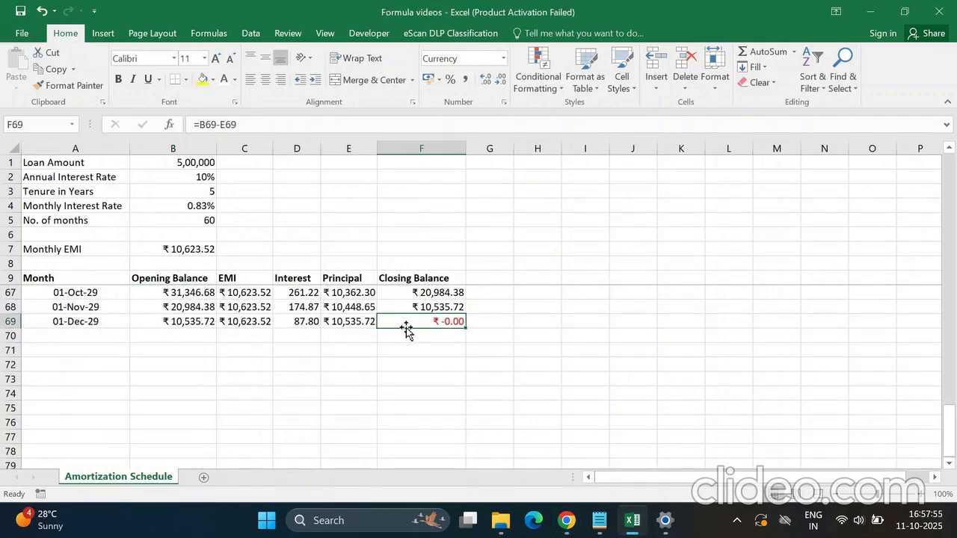
# Set the loan amount in B1 to 1000000 and check the recalculated Monthly EMI in B7.
pyautogui.scroll(19, 418, 337)
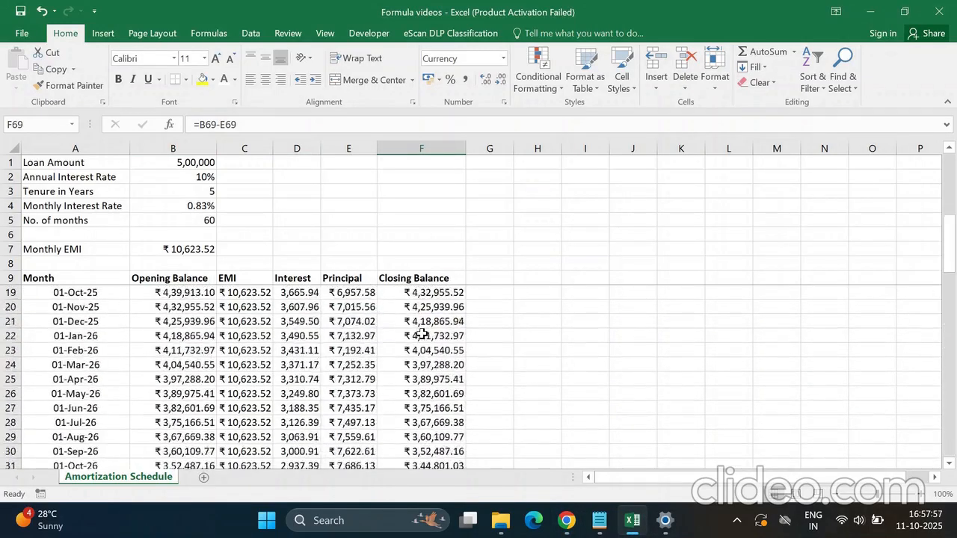
pyautogui.scroll(-16, 422, 335)
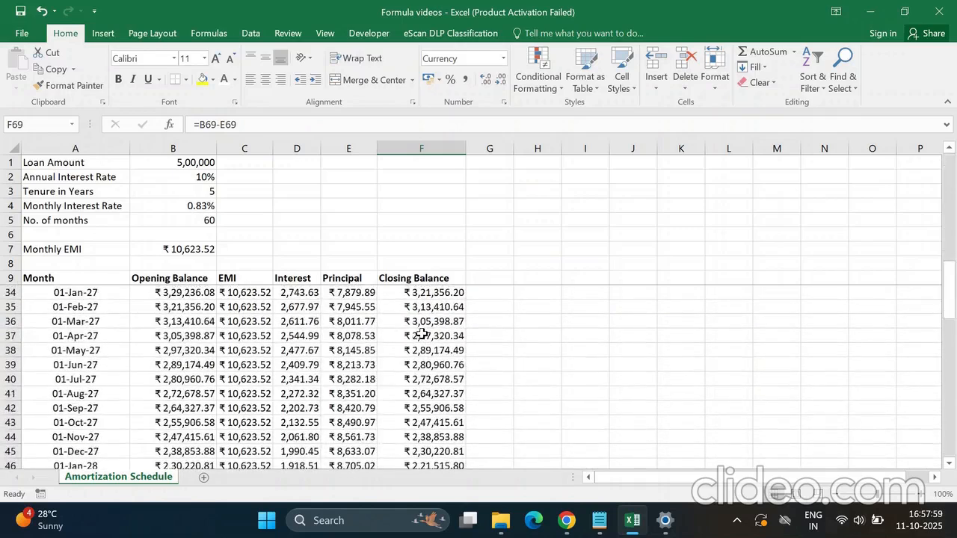
pyautogui.click(156, 162)
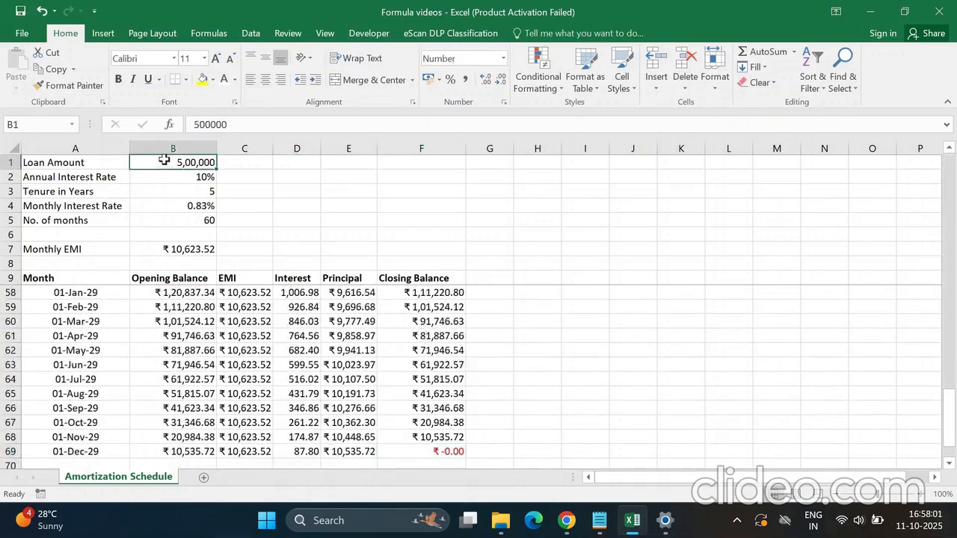
pyautogui.write('1000000')
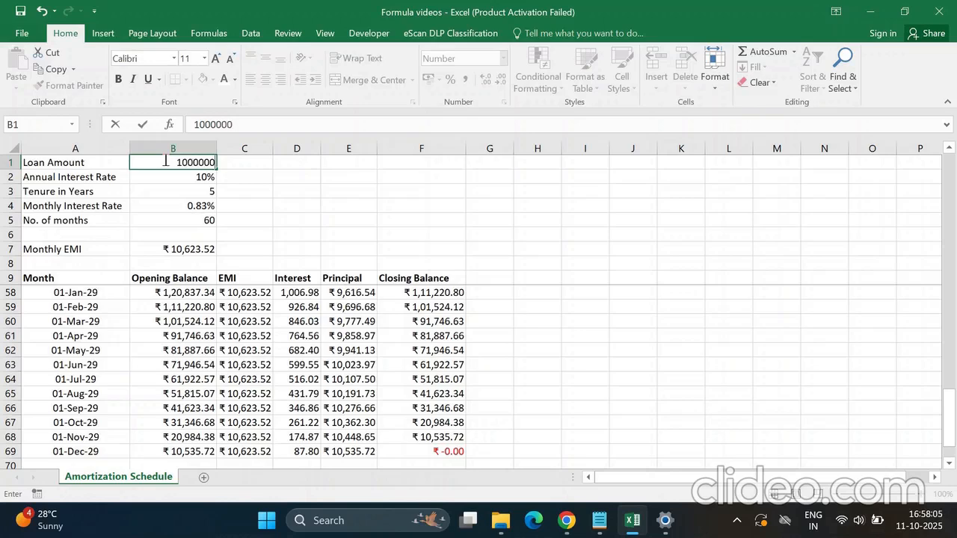
pyautogui.press('Return')
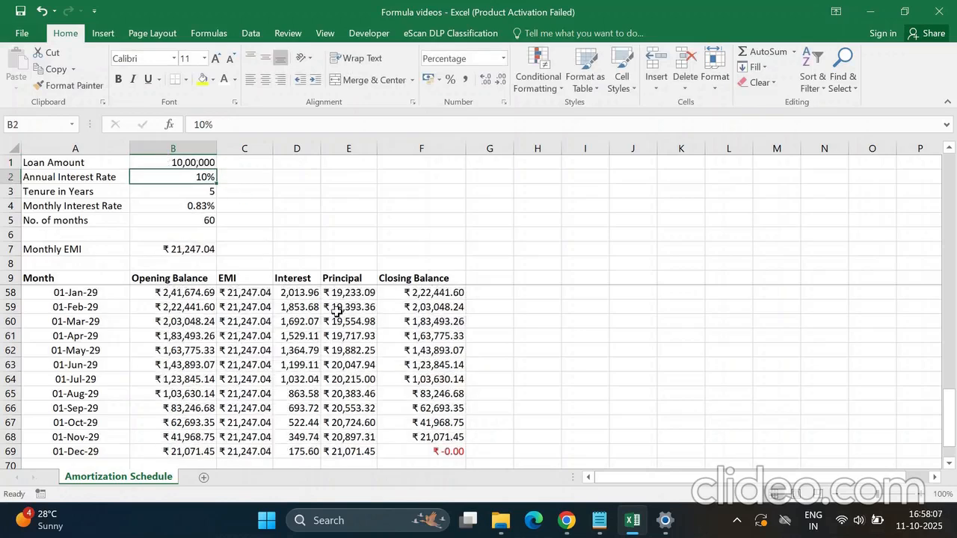
pyautogui.click(195, 249)
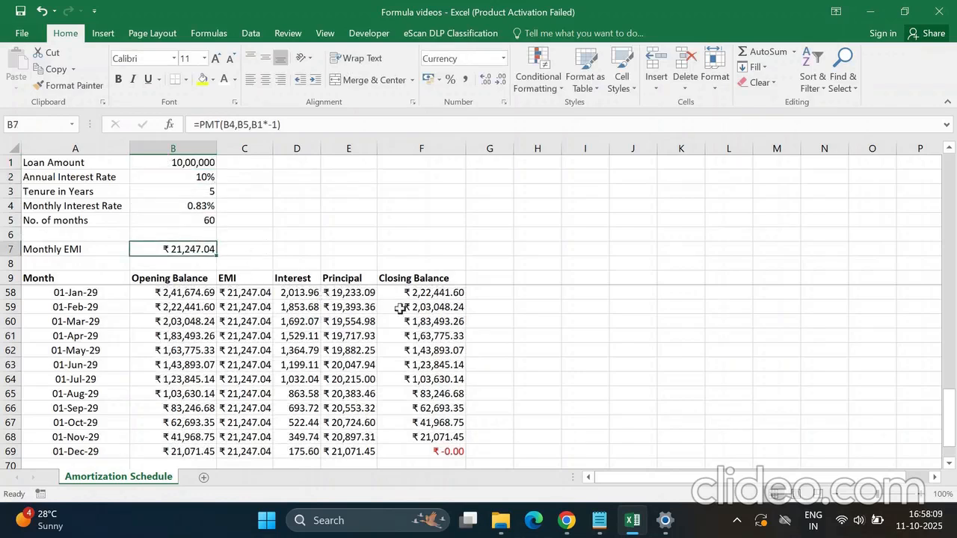
# Widen the EMI, Interest and Principal columns of the schedule slightly to give their values more room.
pyautogui.moveTo(273, 148); pyautogui.dragTo(284, 149)
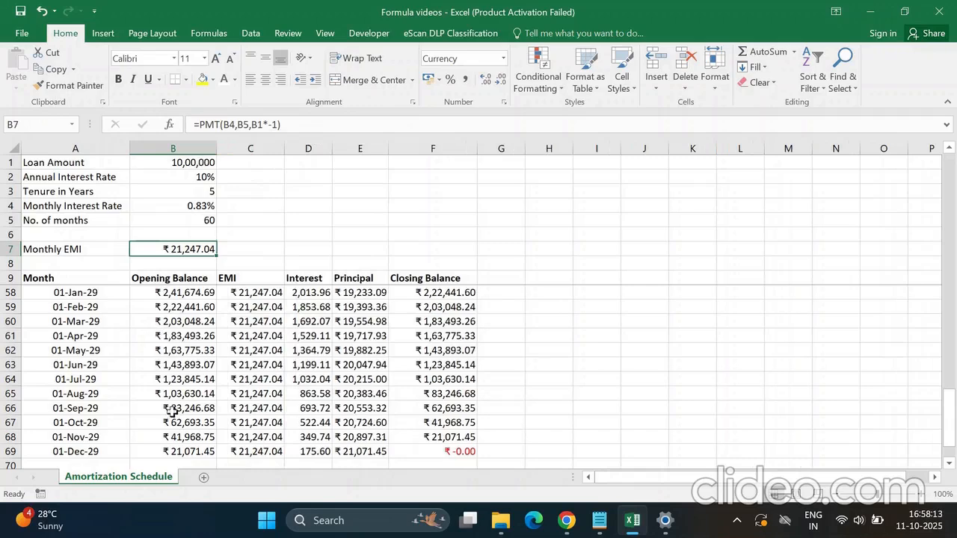
pyautogui.moveTo(332, 148); pyautogui.dragTo(409, 148)
pyautogui.click(464, 367)
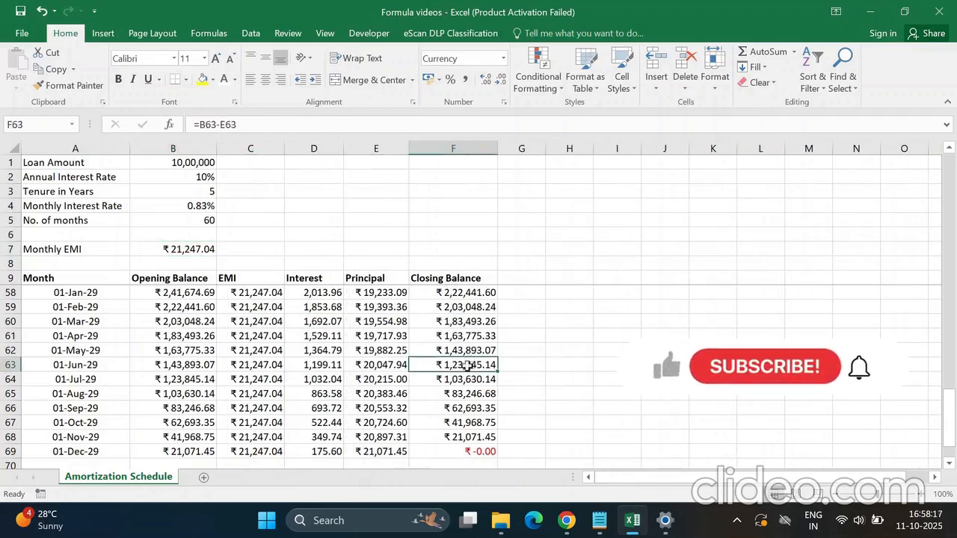
pyautogui.scroll(8, 462, 374)
pyautogui.scroll(8, 462, 385)
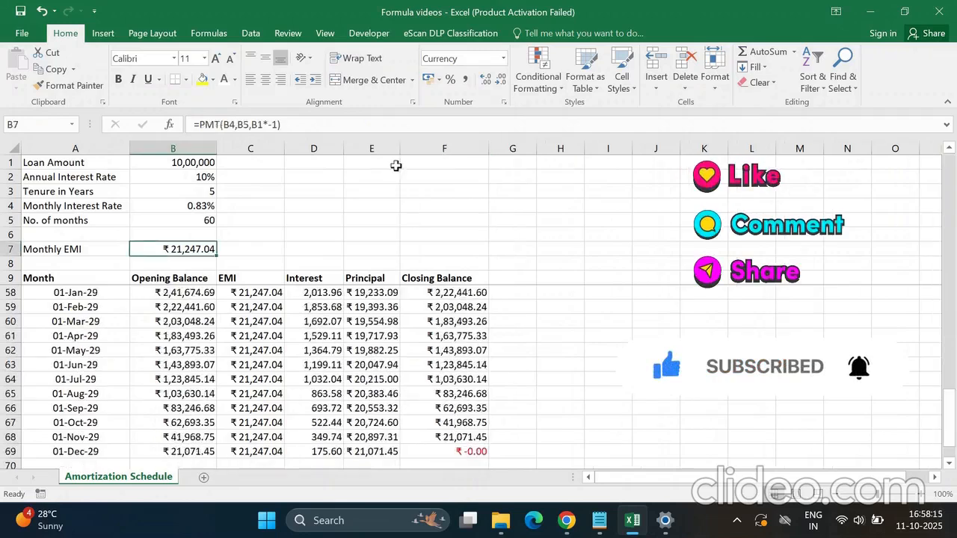
pyautogui.moveTo(413, 147); pyautogui.dragTo(409, 147)
pyautogui.click(460, 365)
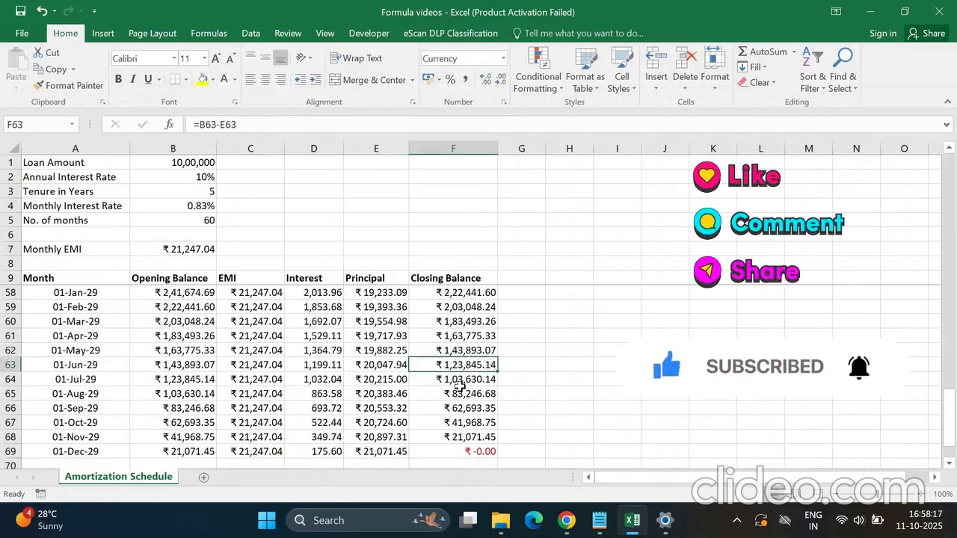
pyautogui.scroll(15, 462, 378)
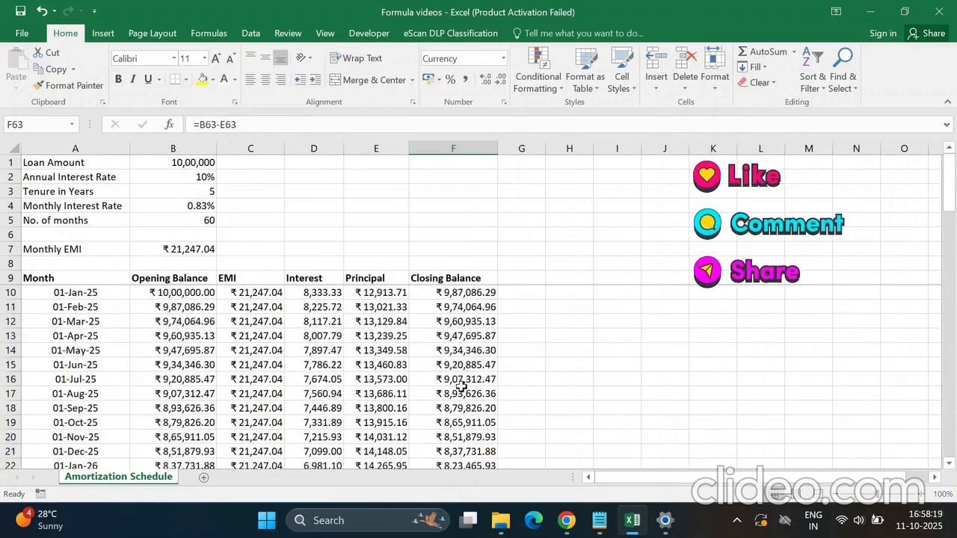